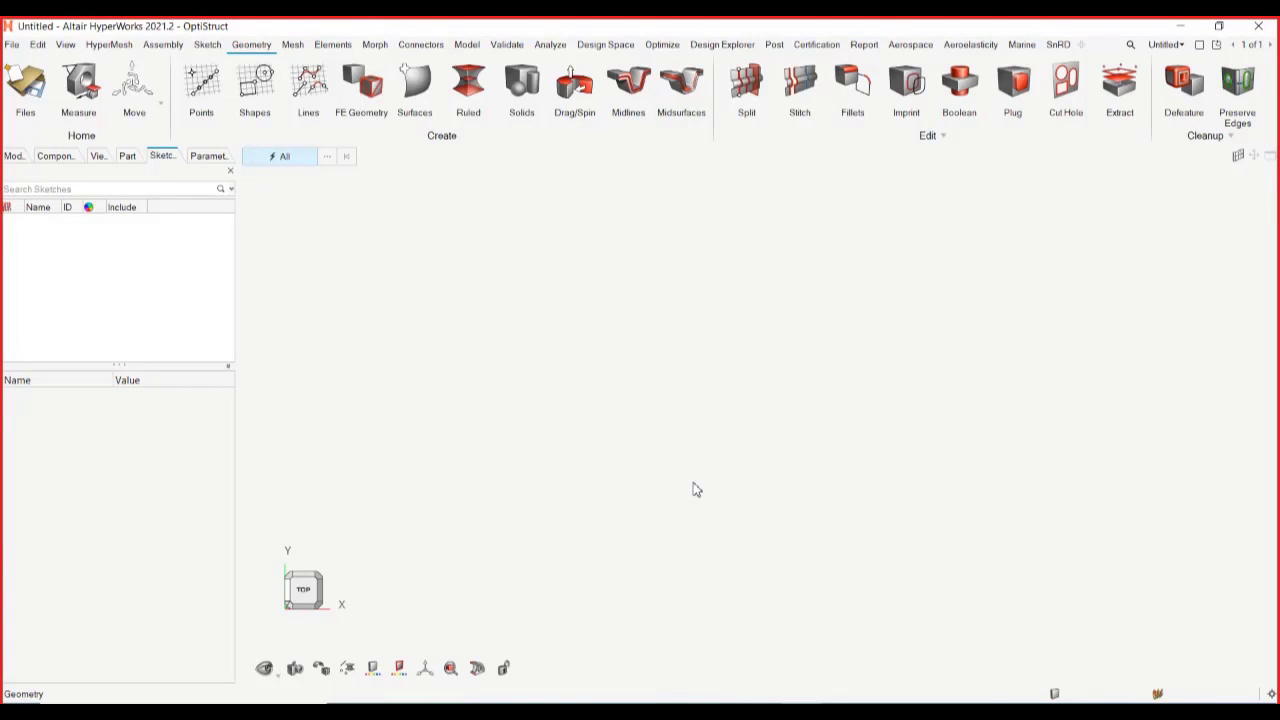
Step: Switch the ribbon to the Sketch tools for circles, lines, rectangles and dimensions
click(205, 45)
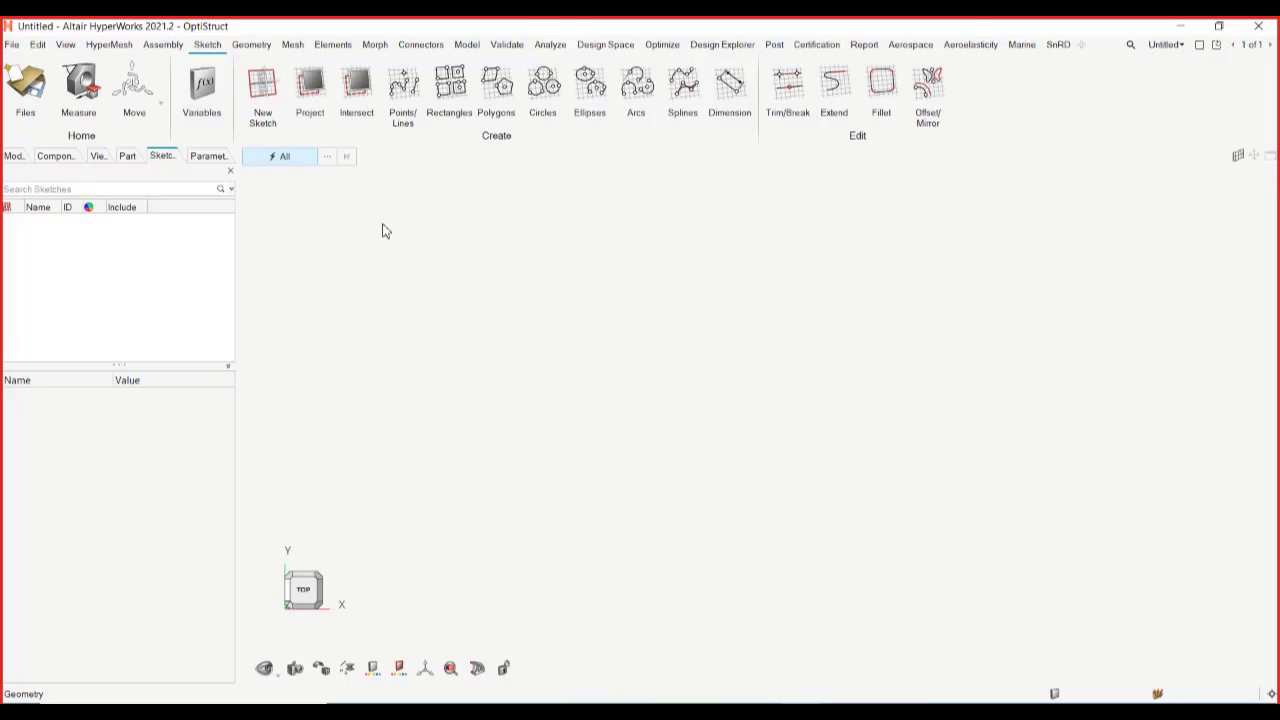
click(11, 46)
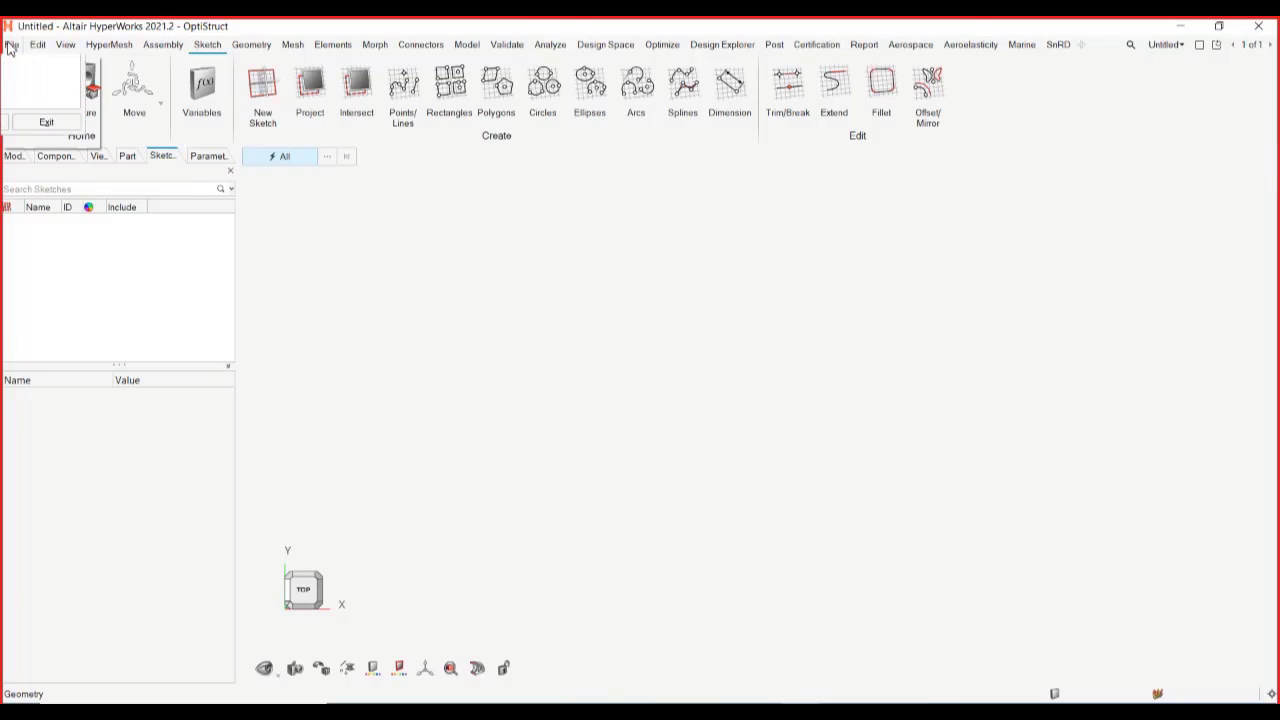
click(229, 366)
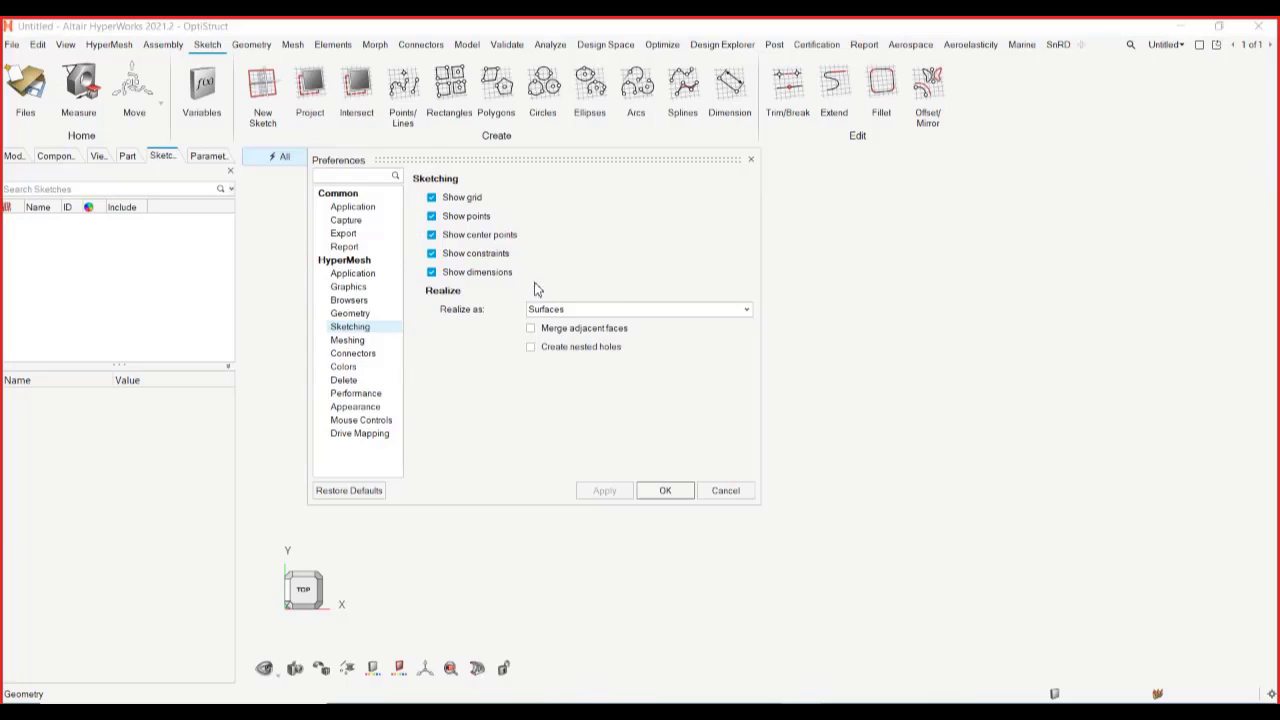
click(748, 311)
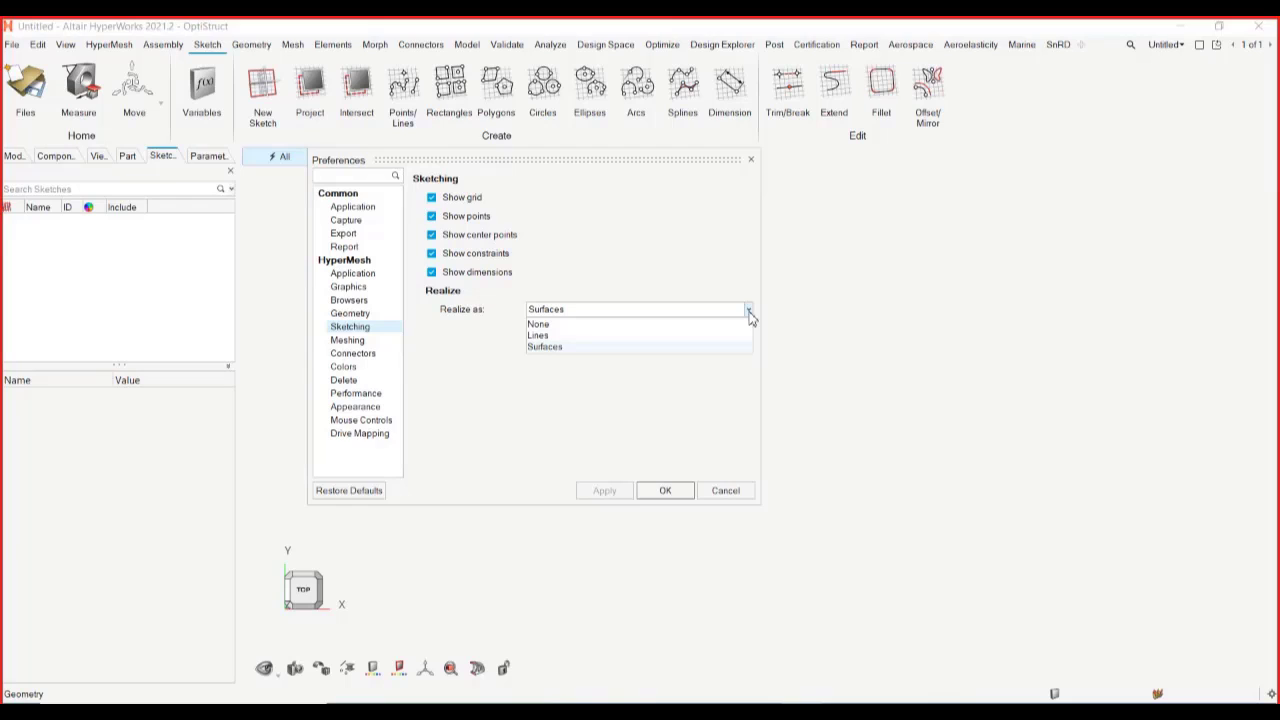
click(731, 409)
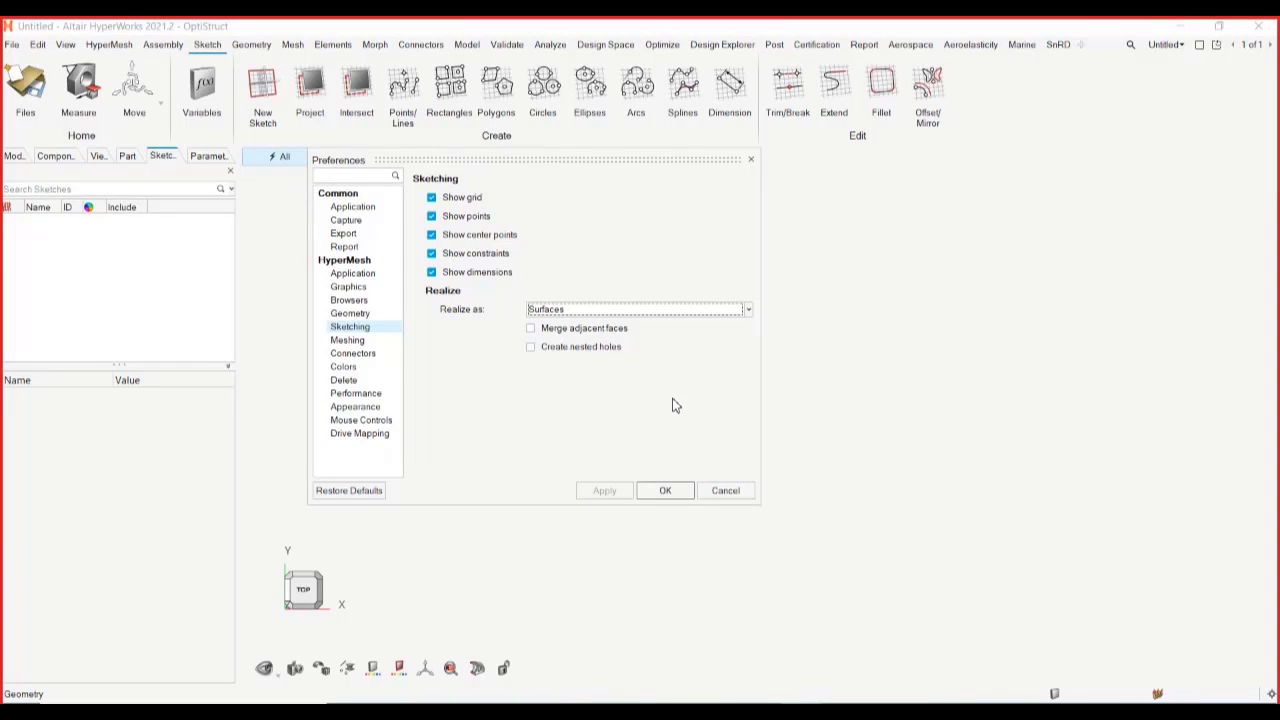
click(665, 490)
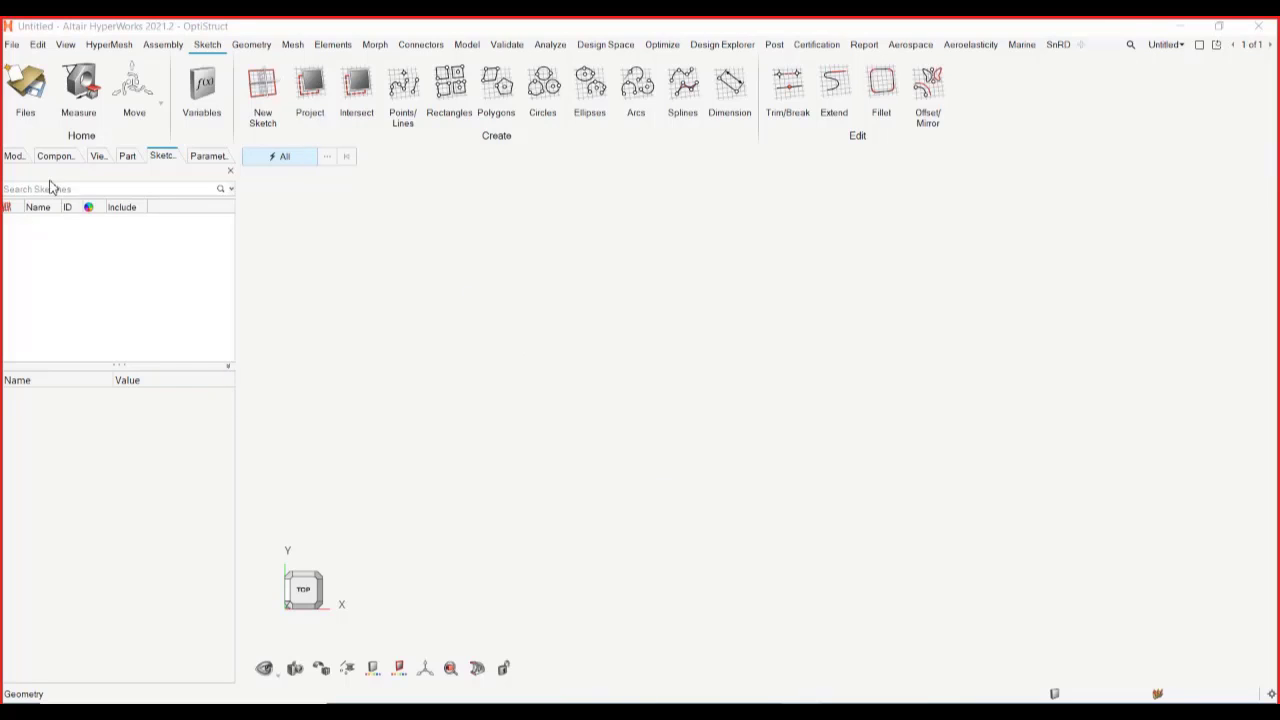
Step: Create a new sketch on a picked reference plane after briefly browsing the model tree's create menu
click(12, 157)
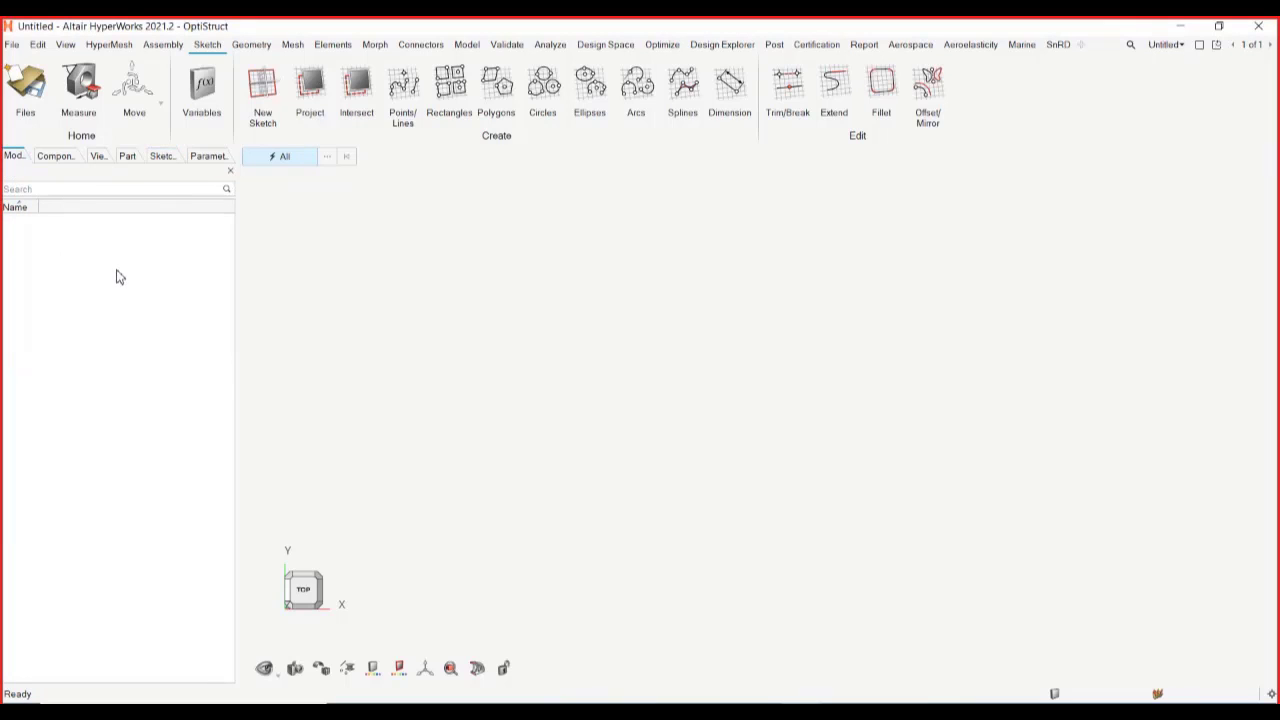
right_click(118, 276)
mouse_move(143, 280)
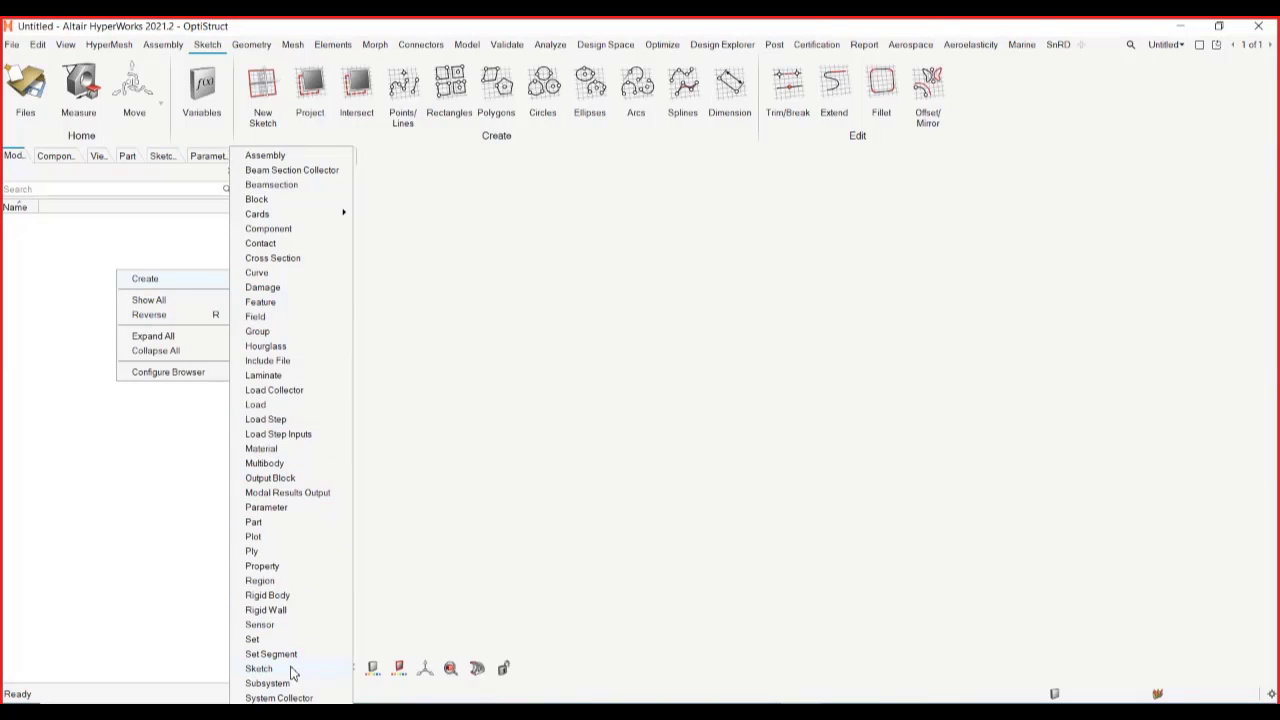
click(440, 430)
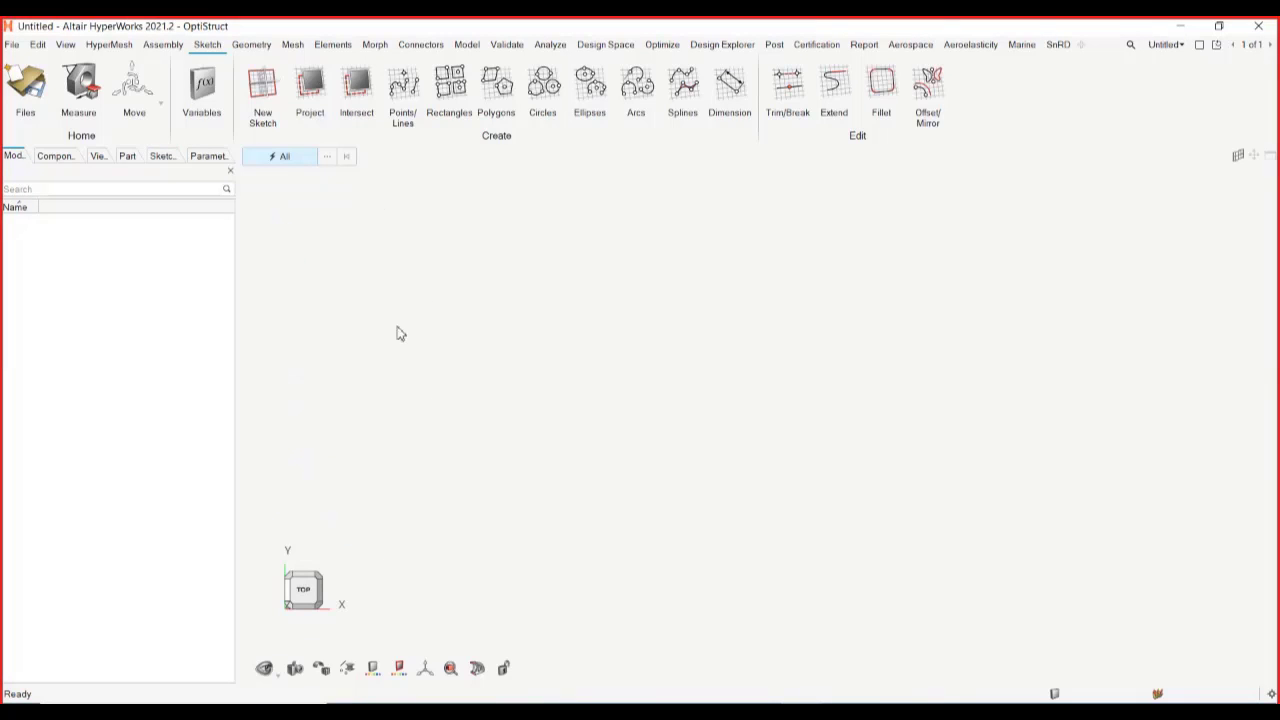
click(256, 90)
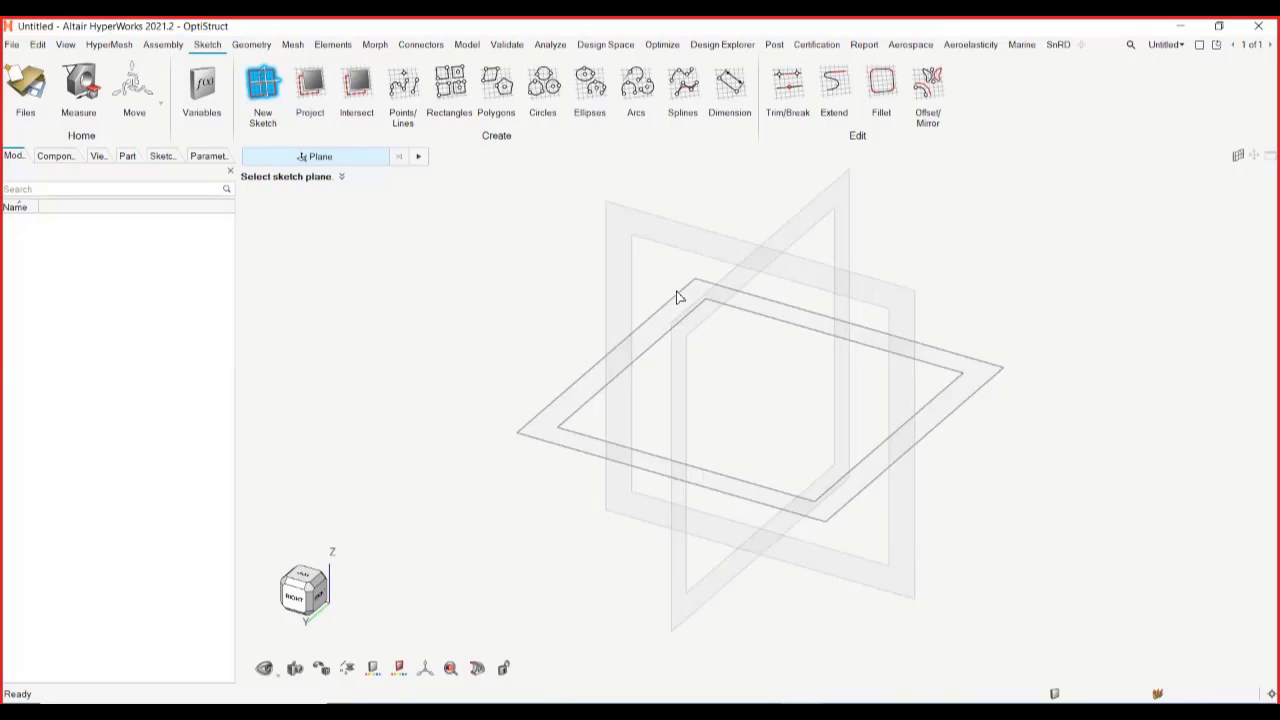
click(680, 253)
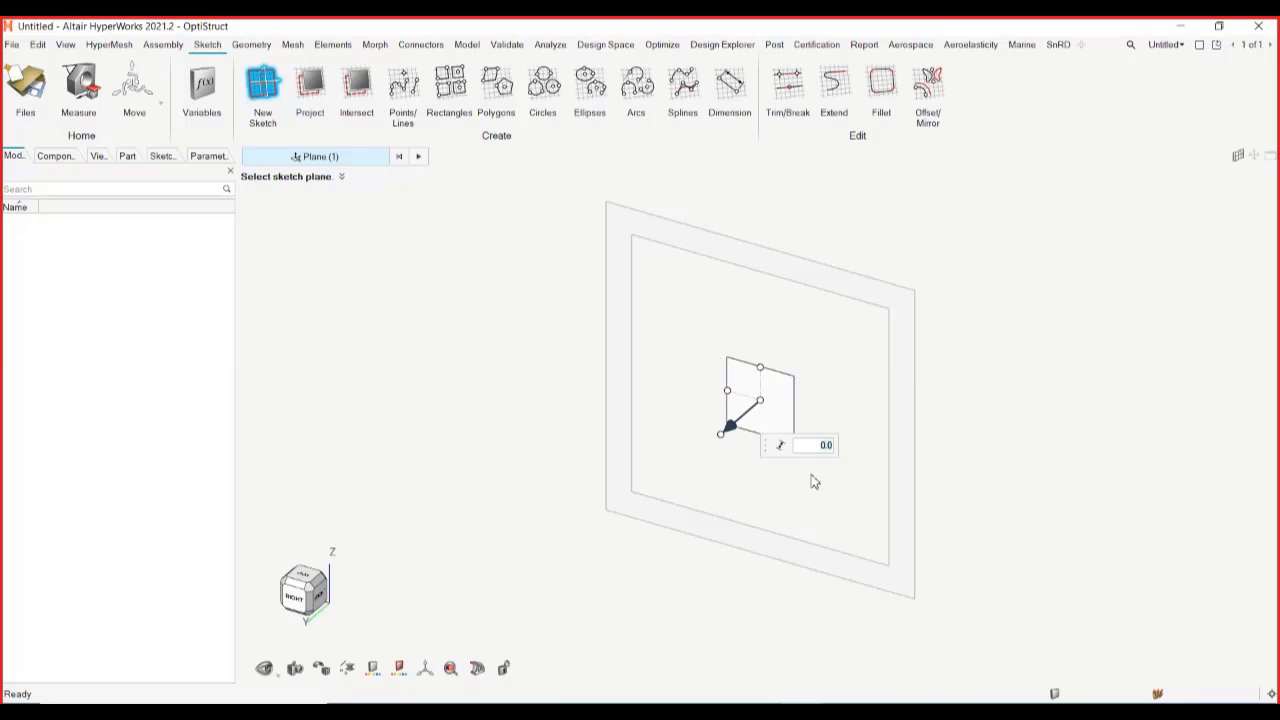
click(419, 157)
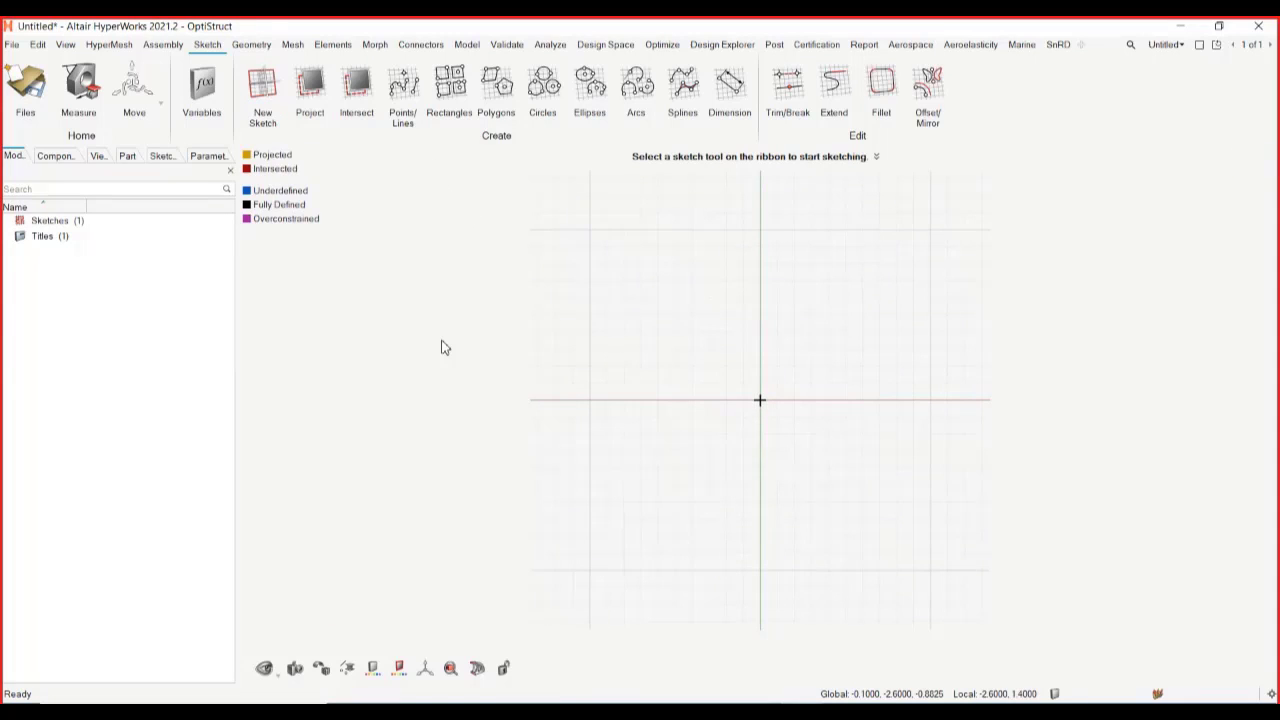
Step: List the model's sketches and select sketch1 to show its name, ID, colour and plane normal 0, 1, 0
double_click(74, 221)
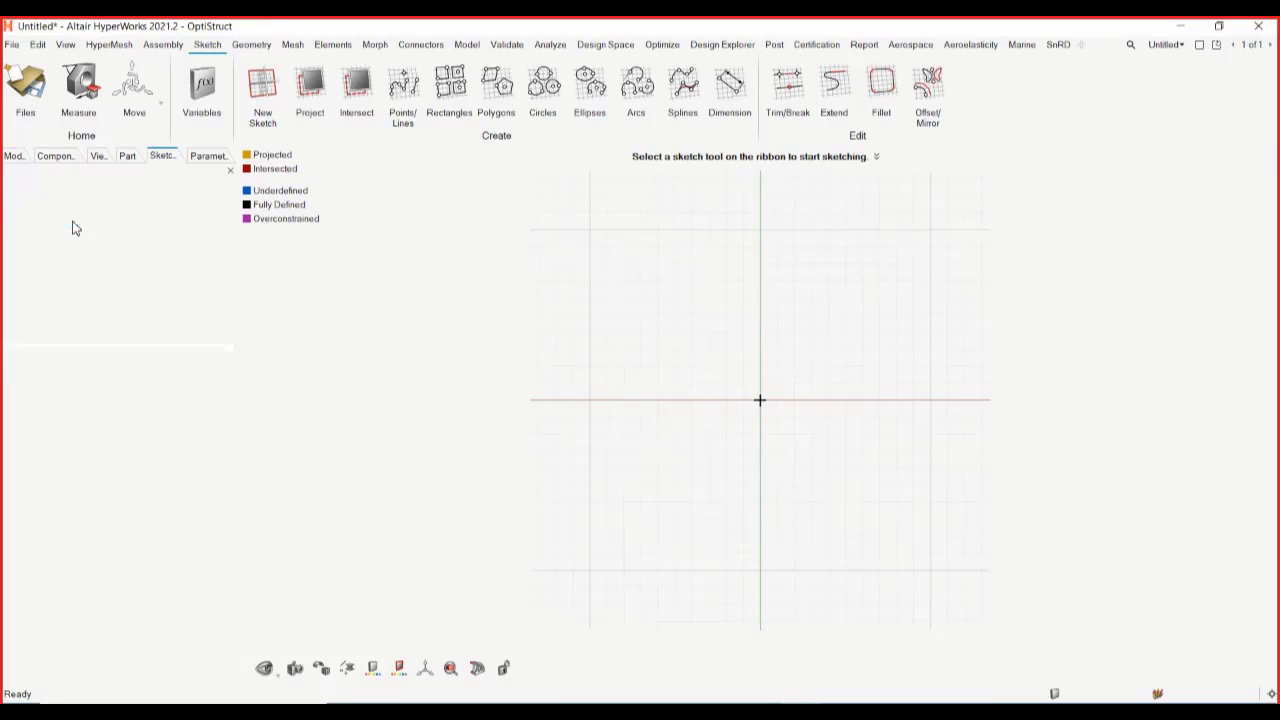
click(52, 228)
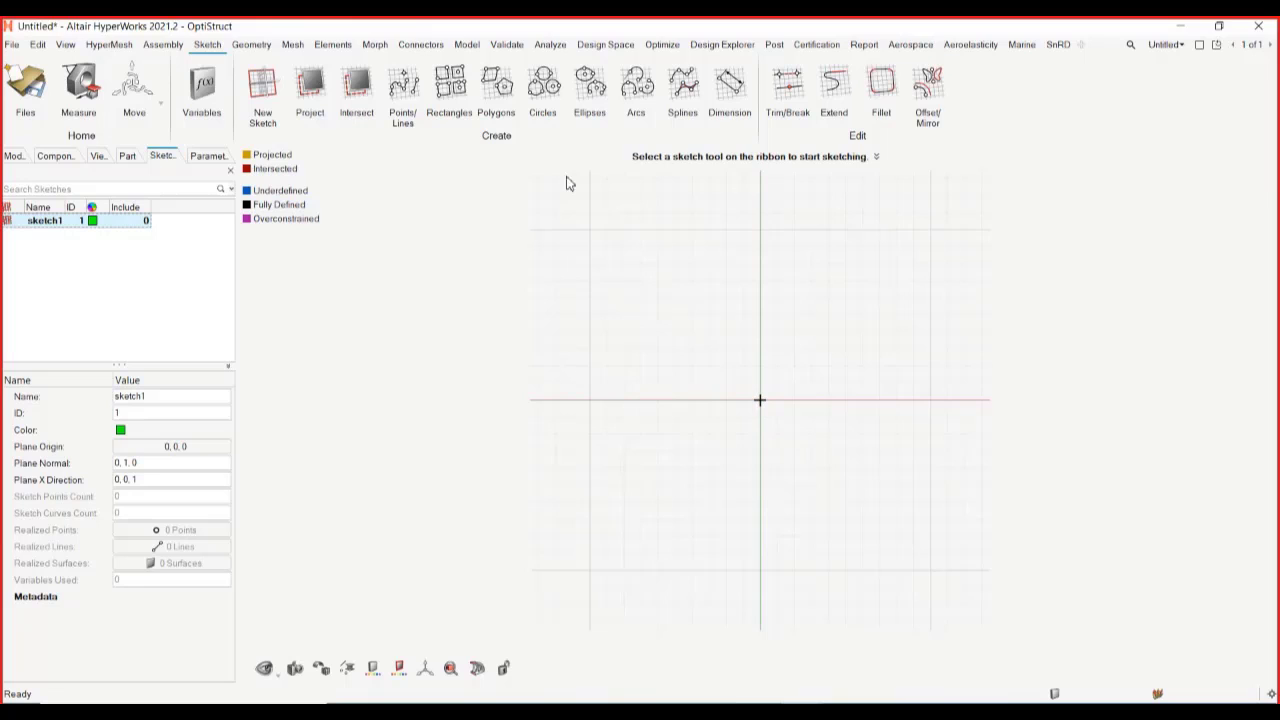
Step: Draw a circle of radius 1.0 centred at the sketch origin
click(551, 85)
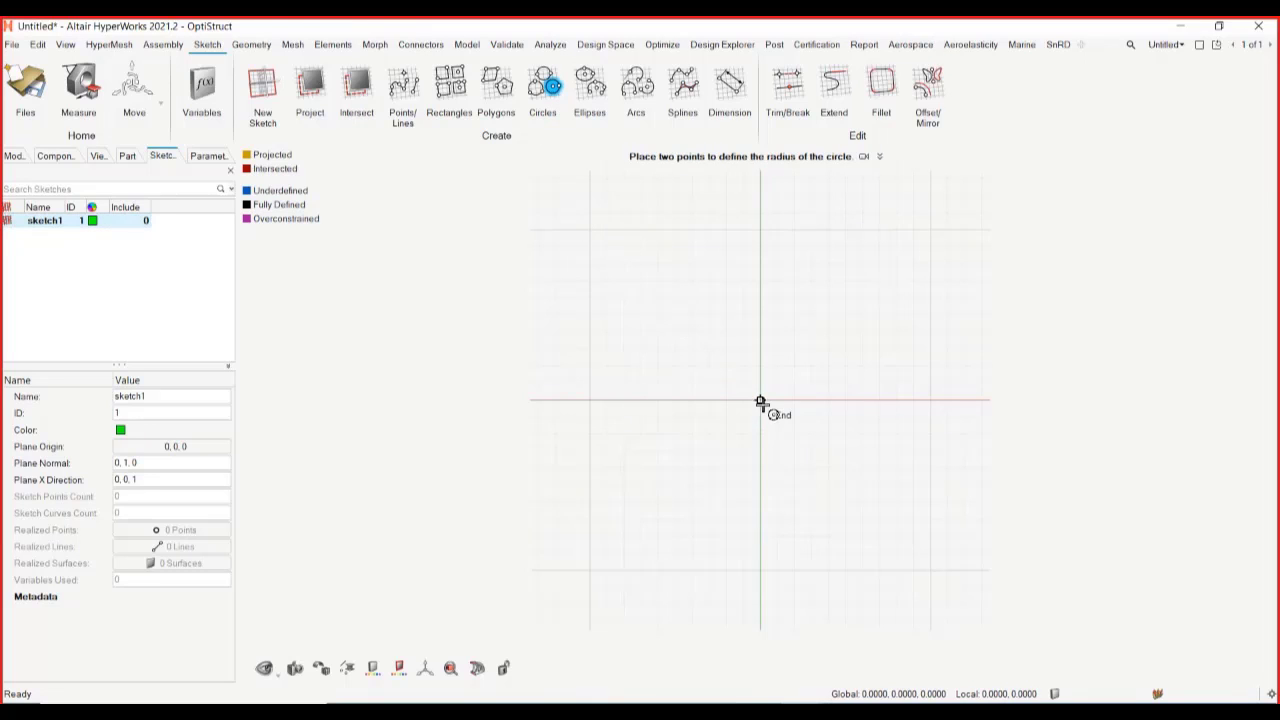
click(760, 400)
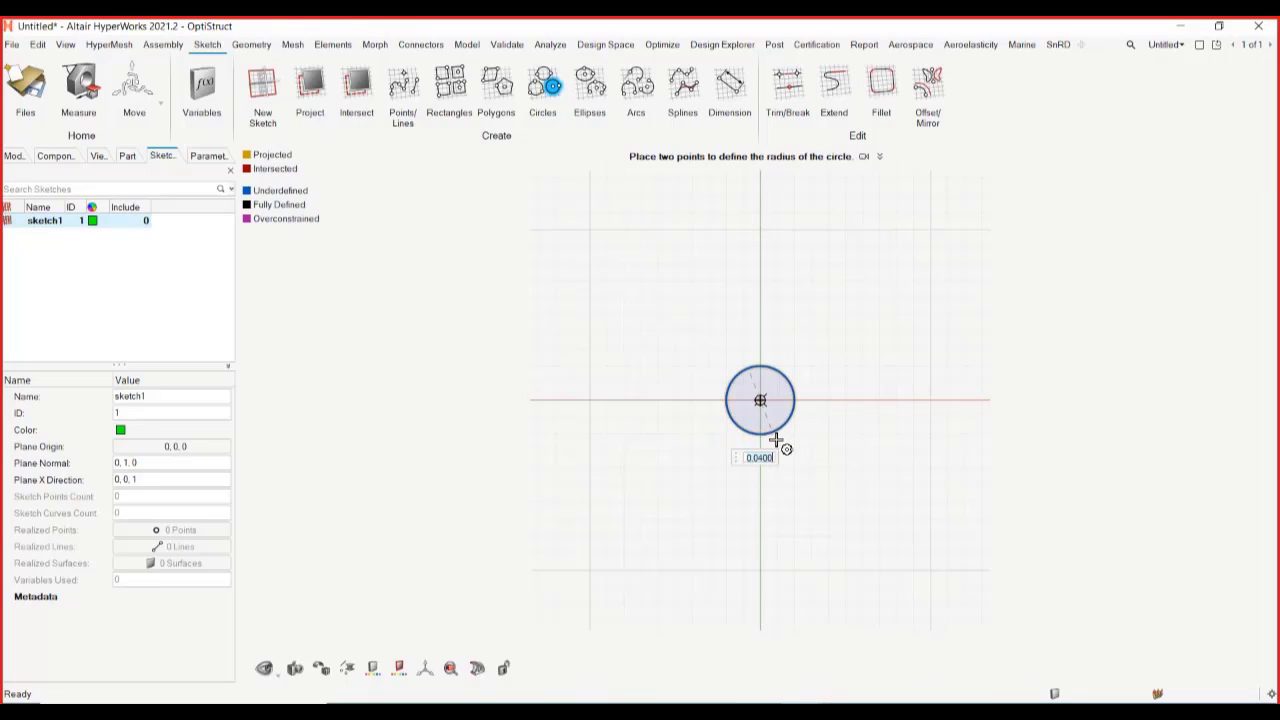
key(BackSpace)
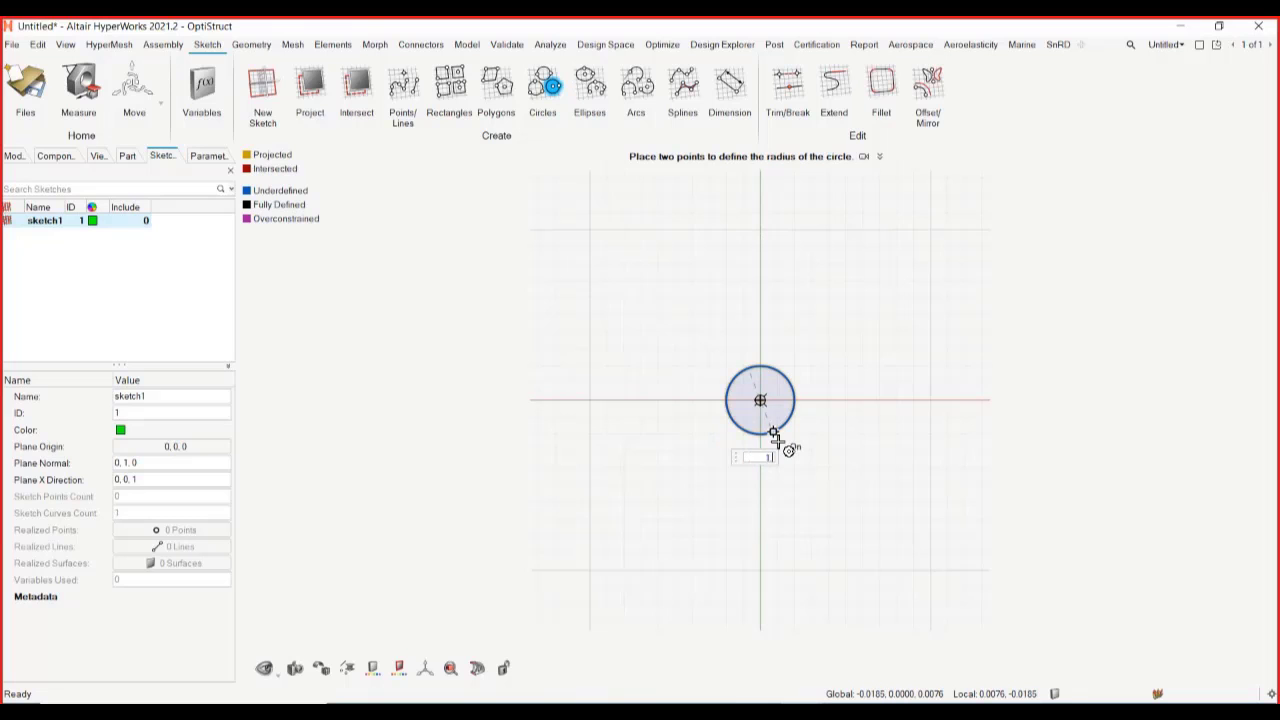
key(Return)
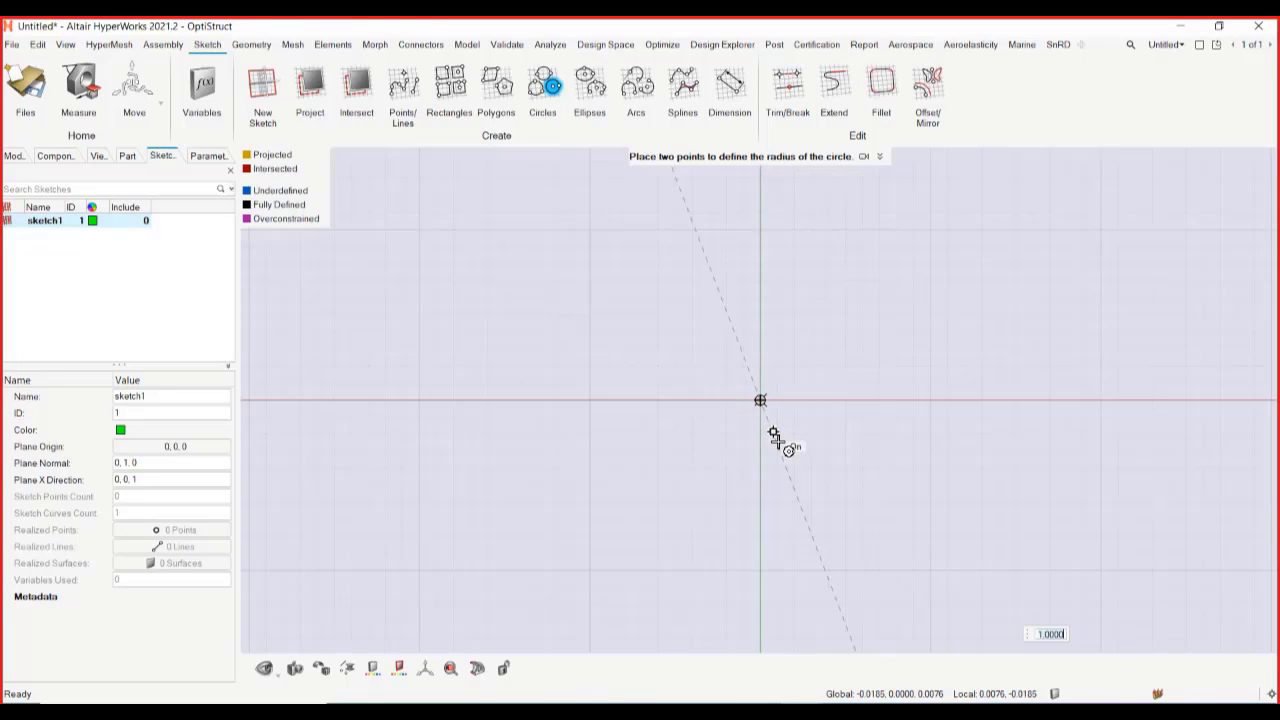
scroll(775, 440, down, 5)
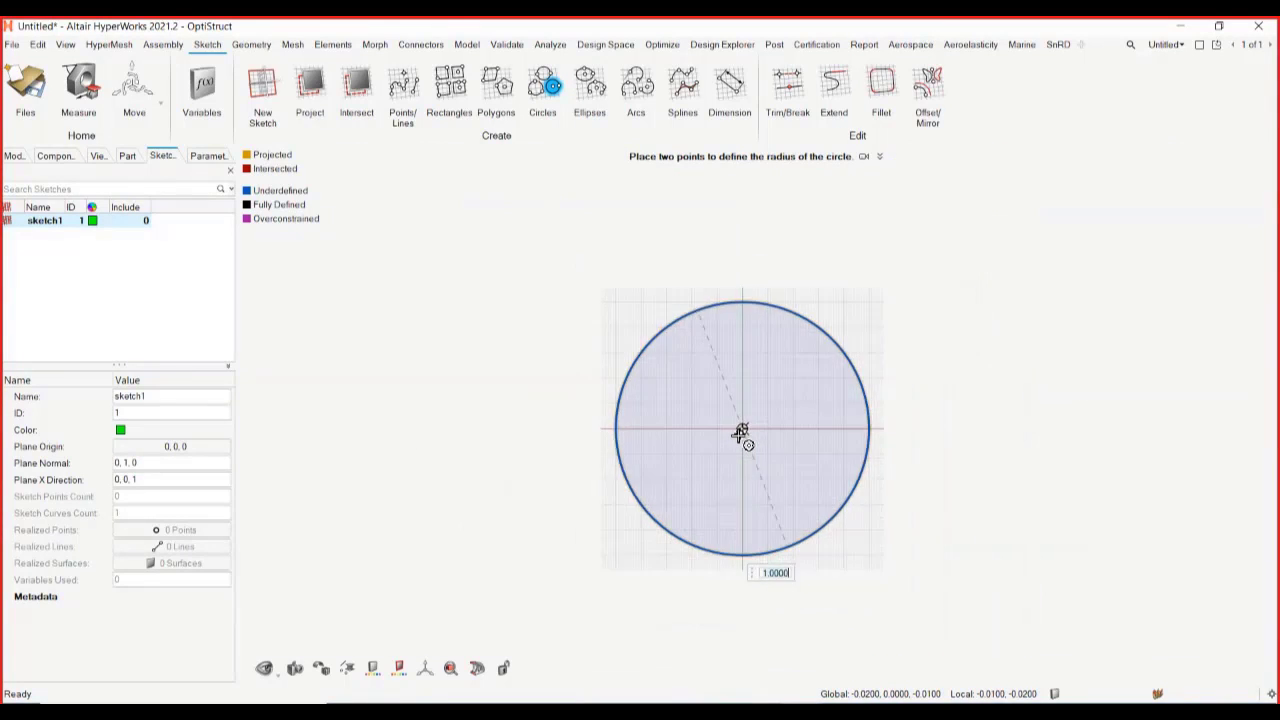
mouse_move(832, 487)
middle_down()
mouse_move(803, 316)
mouse_move(799, 328)
middle_up()
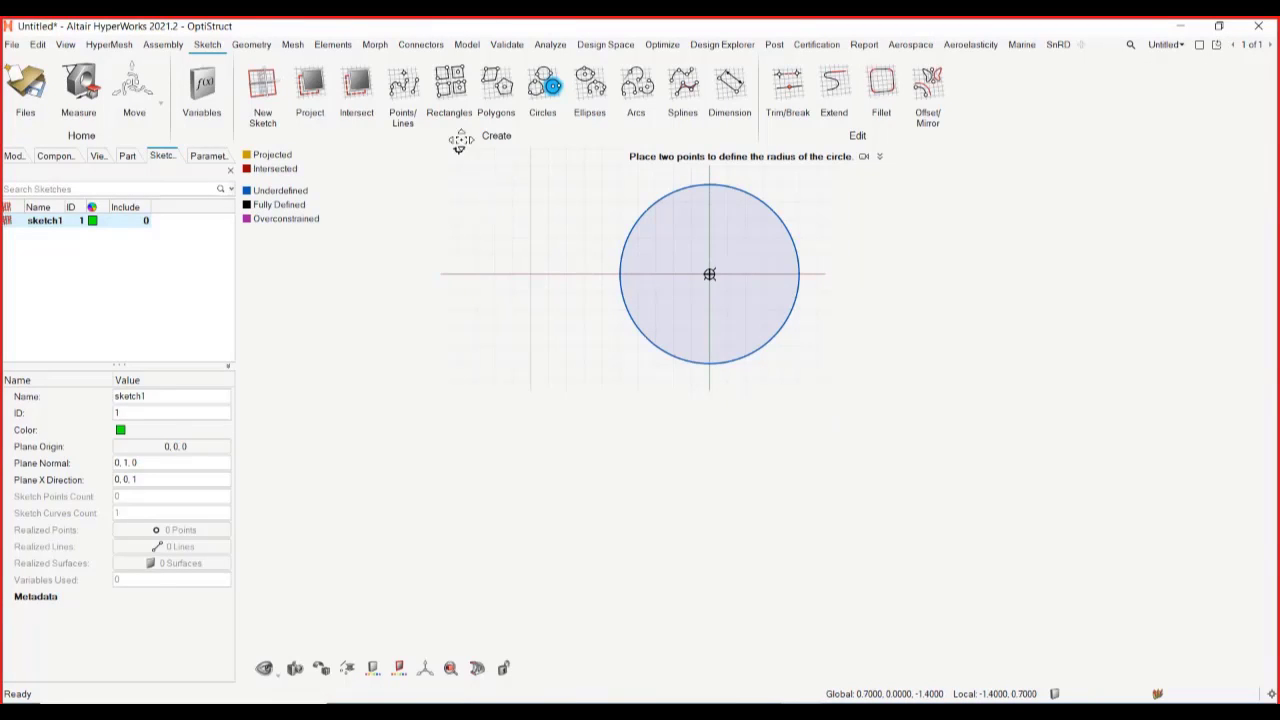
Step: Draw a 2-unit vertical line straight down from the circle's bottom point
click(417, 96)
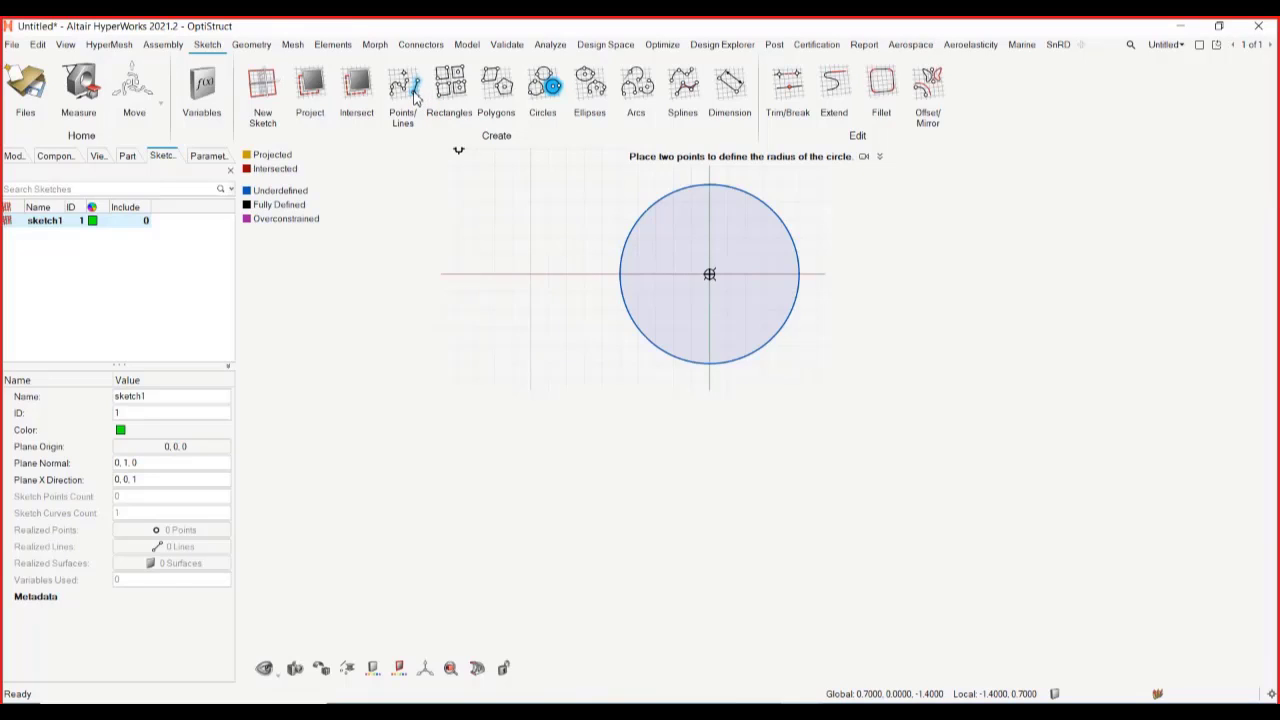
click(710, 365)
click(704, 507)
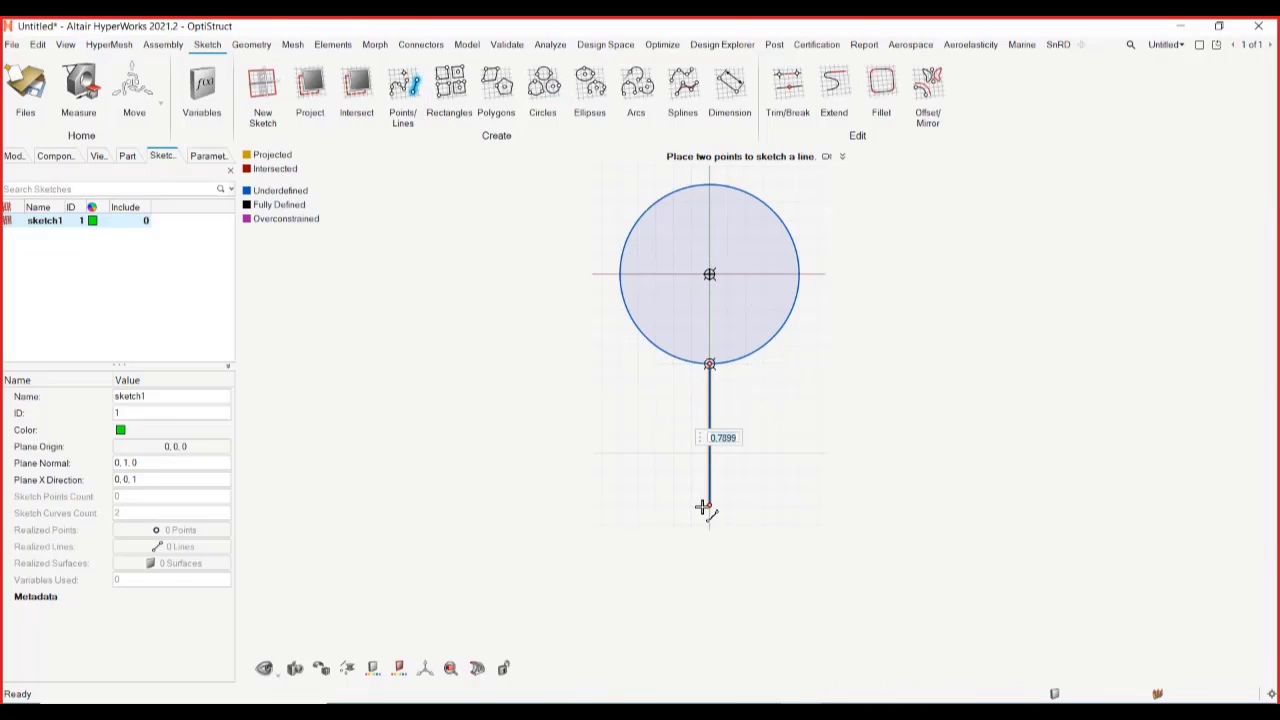
text(2)
key(Return)
scroll(704, 507, down, 3)
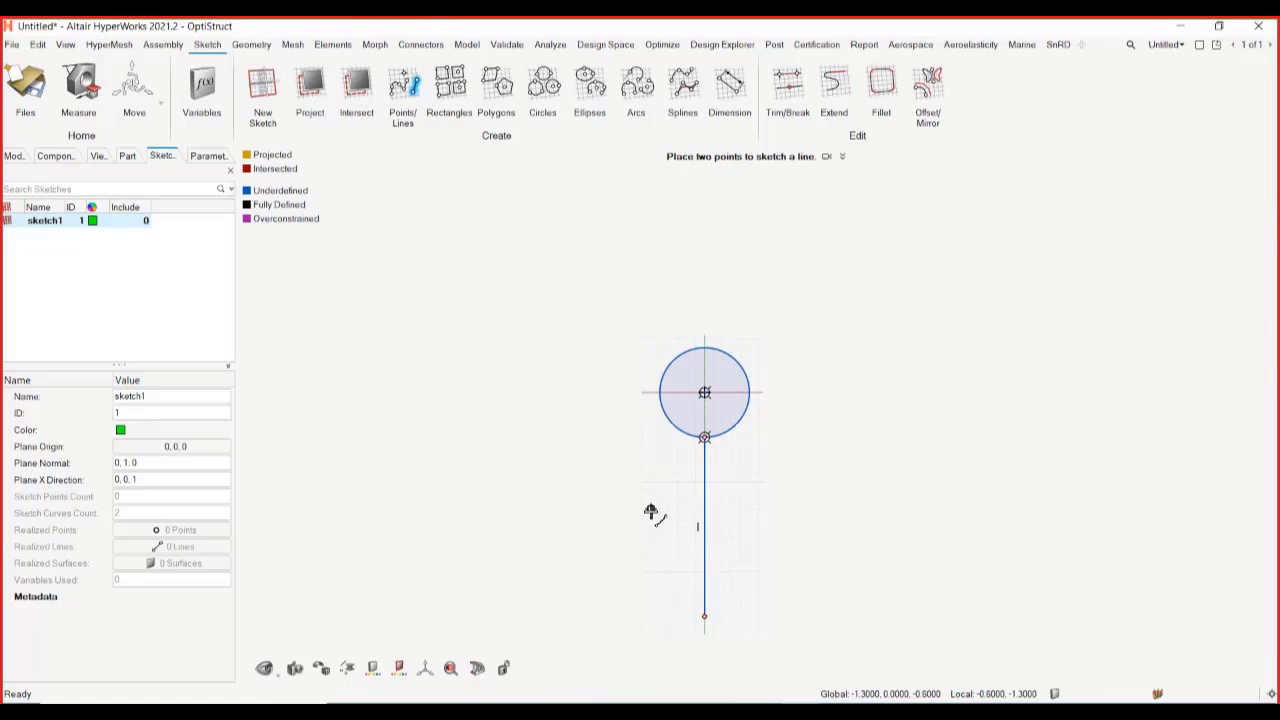
middle_drag(651, 514, 663, 397)
Step: Add 2-unit horizontal lines to the right and left of the vertical line's bottom end
click(717, 504)
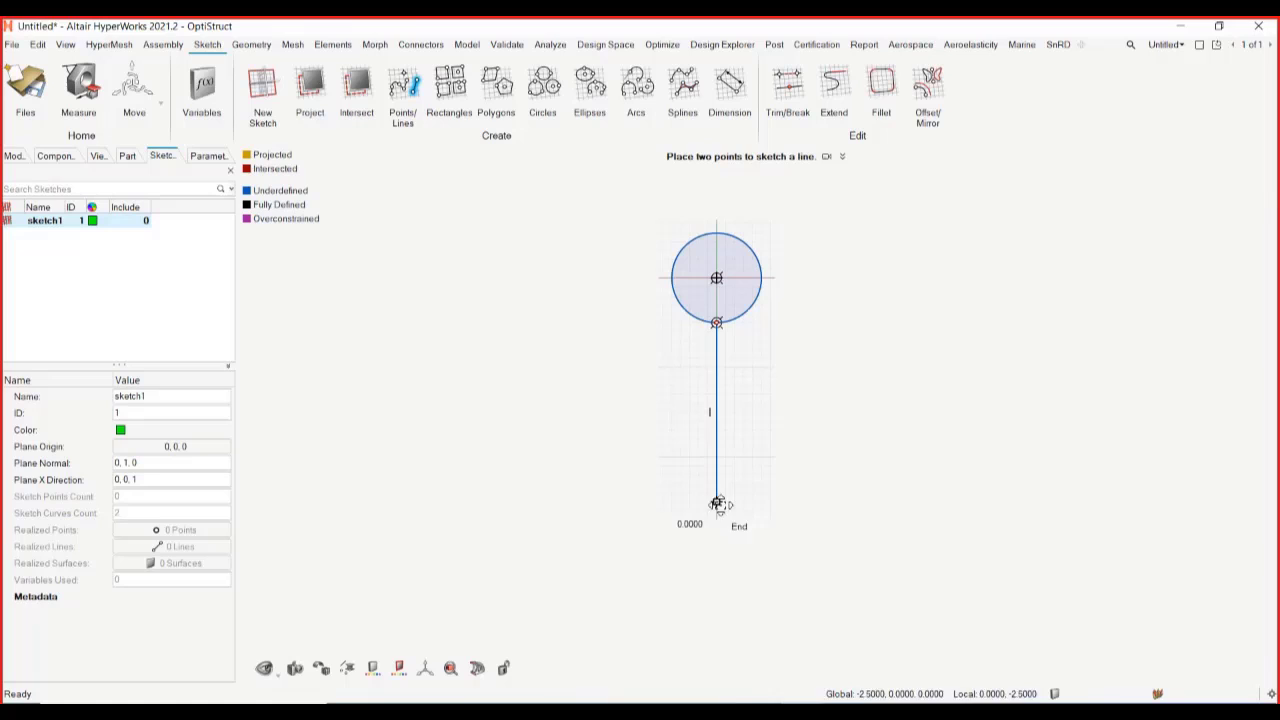
click(833, 504)
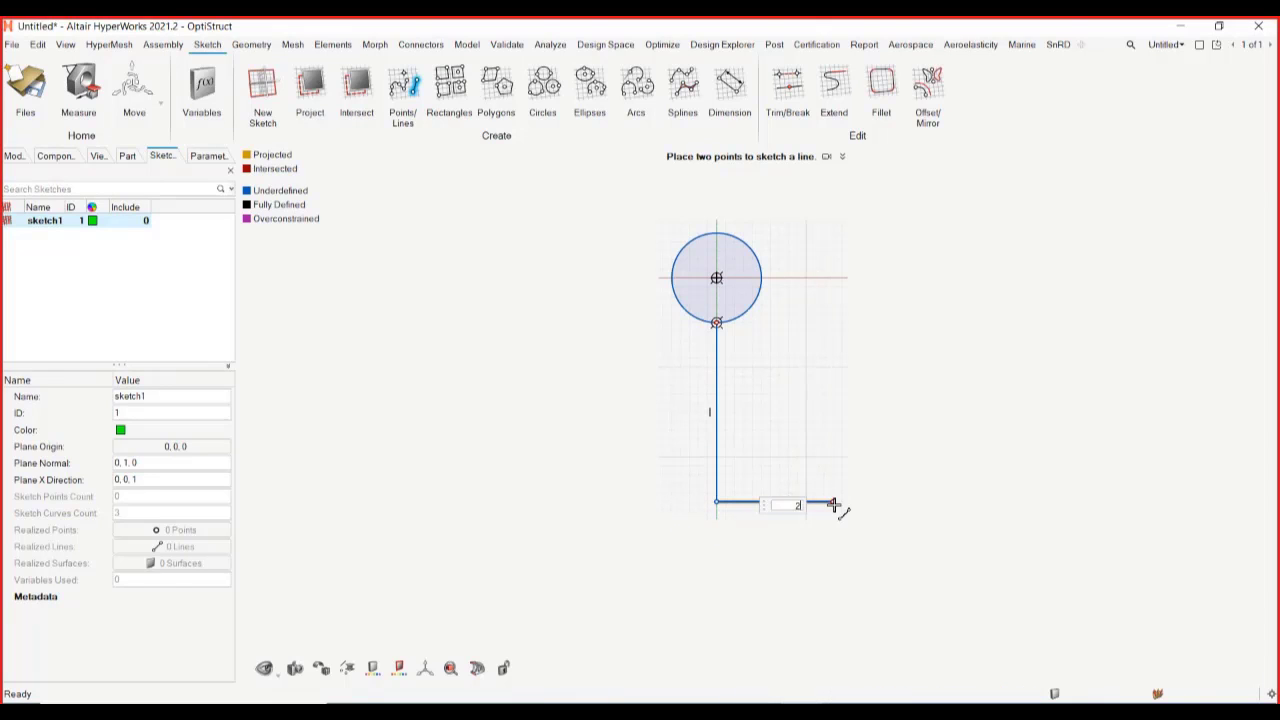
text(2)
key(Return)
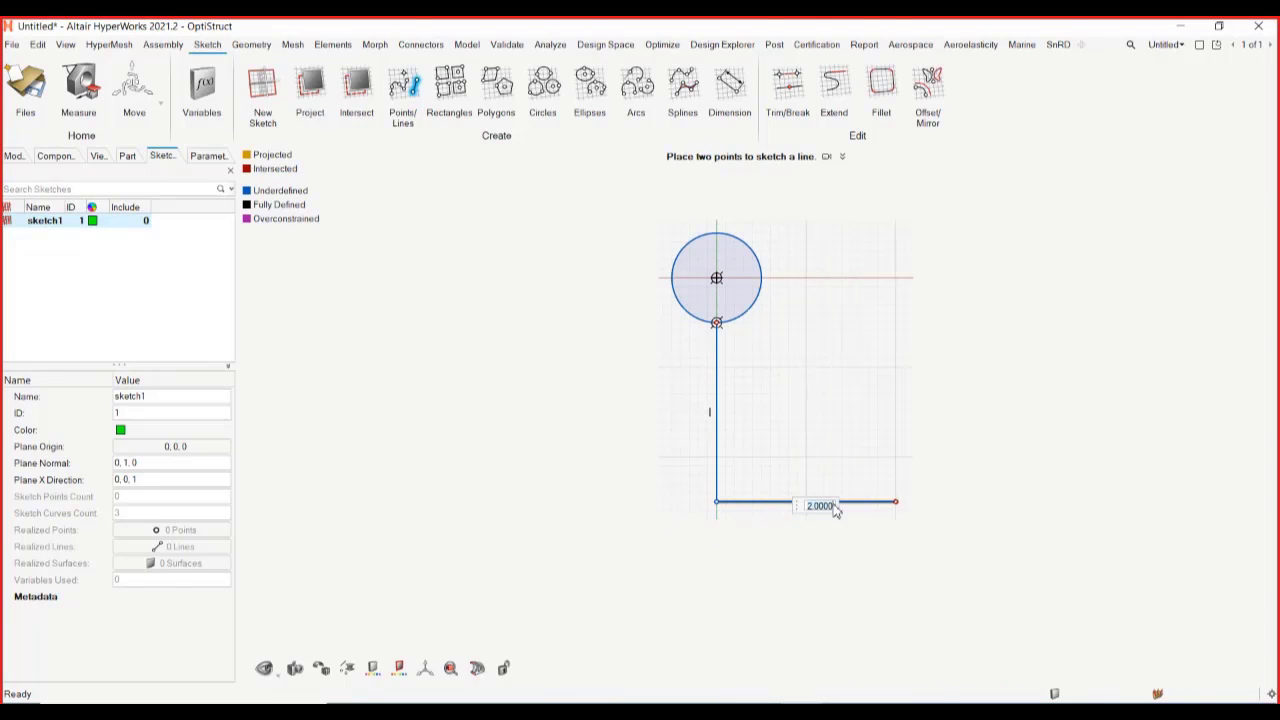
click(717, 502)
click(590, 504)
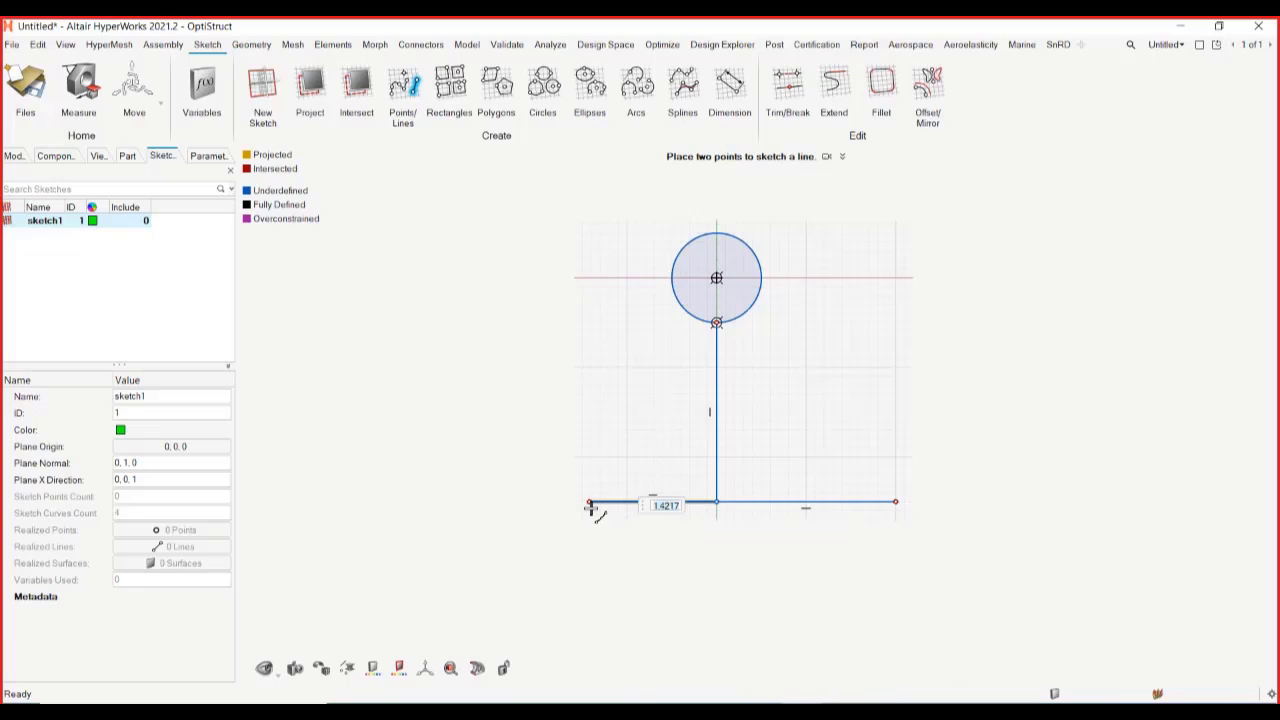
text(2)
key(Return)
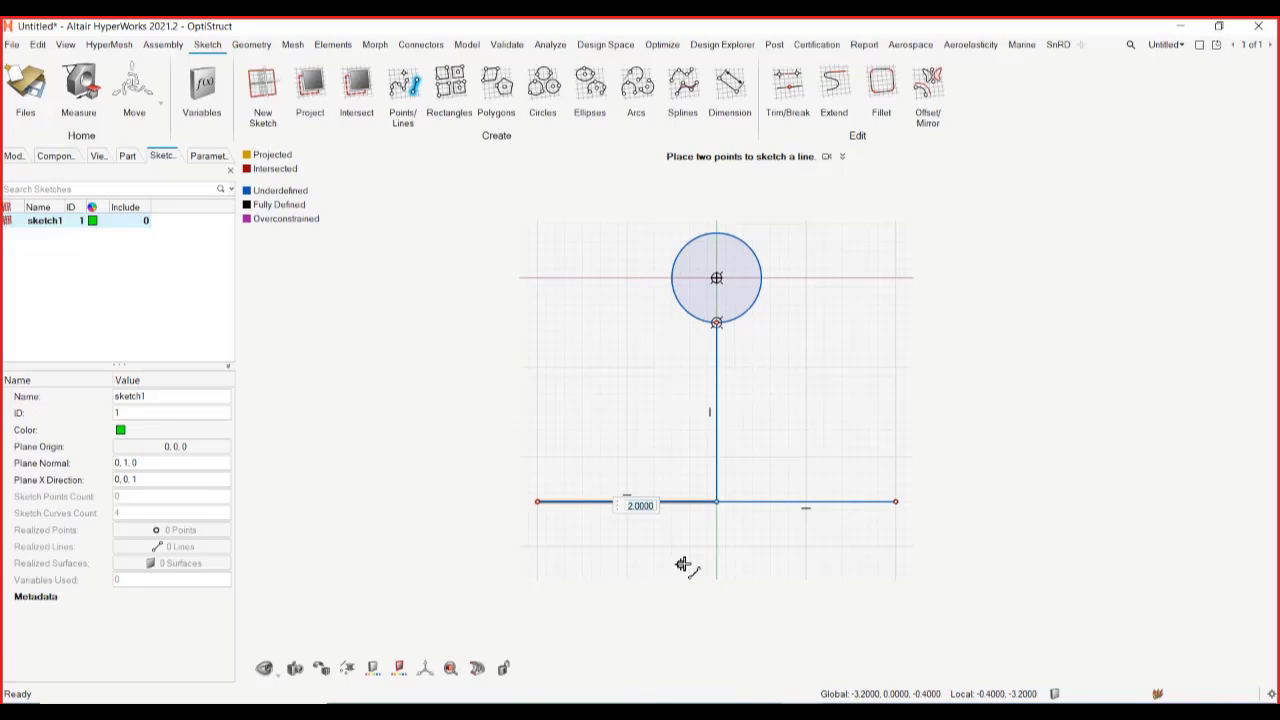
key(Escape)
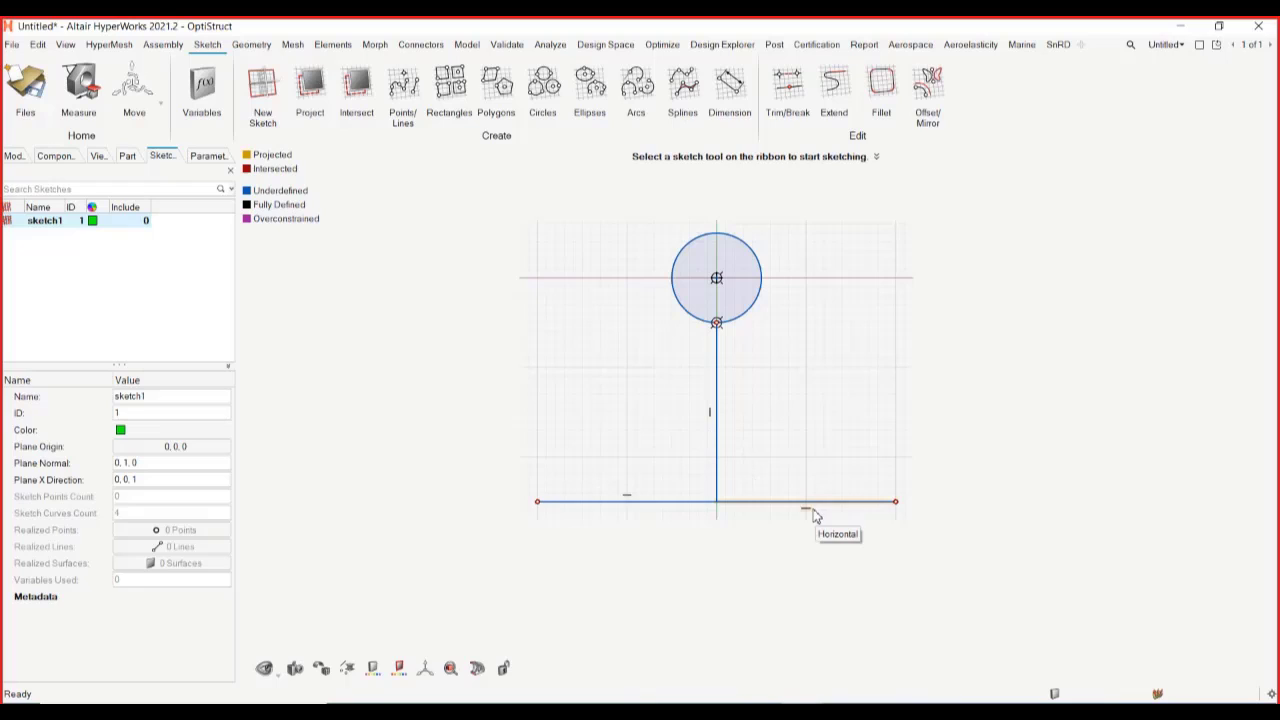
Step: Make the vertical line and both 2-unit horizontal lines construction geometry
right_click(633, 504)
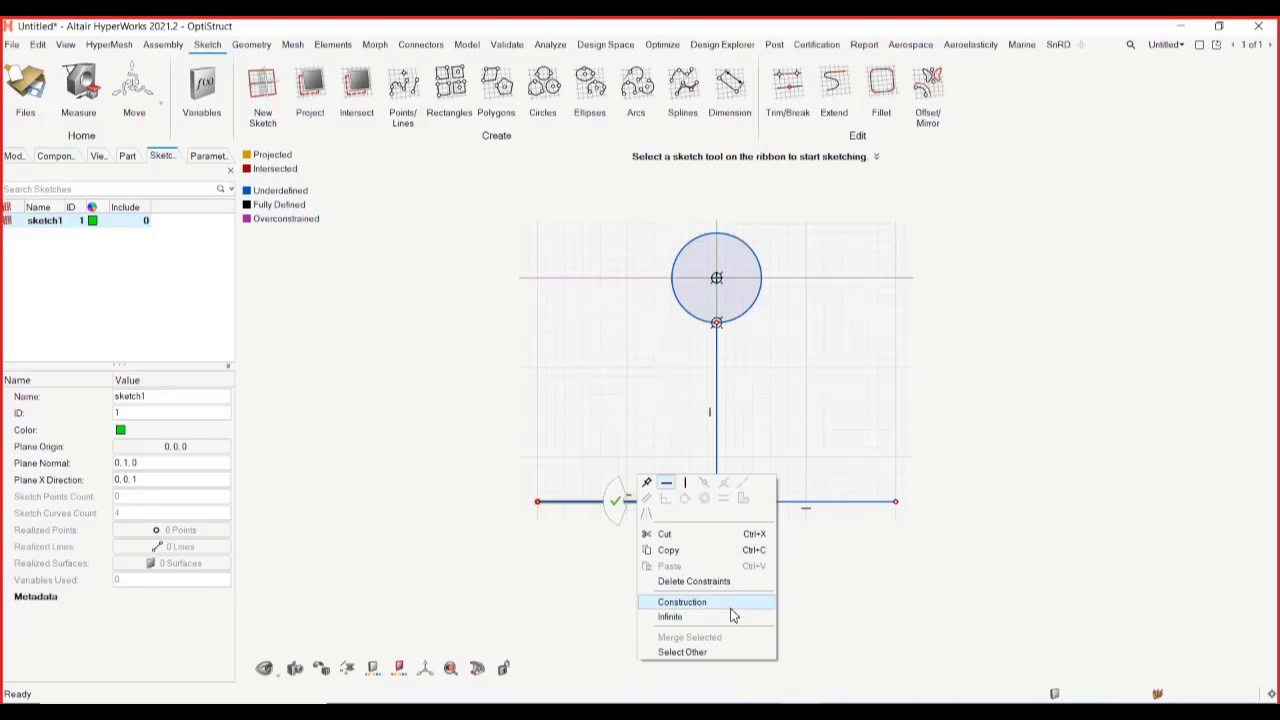
click(807, 565)
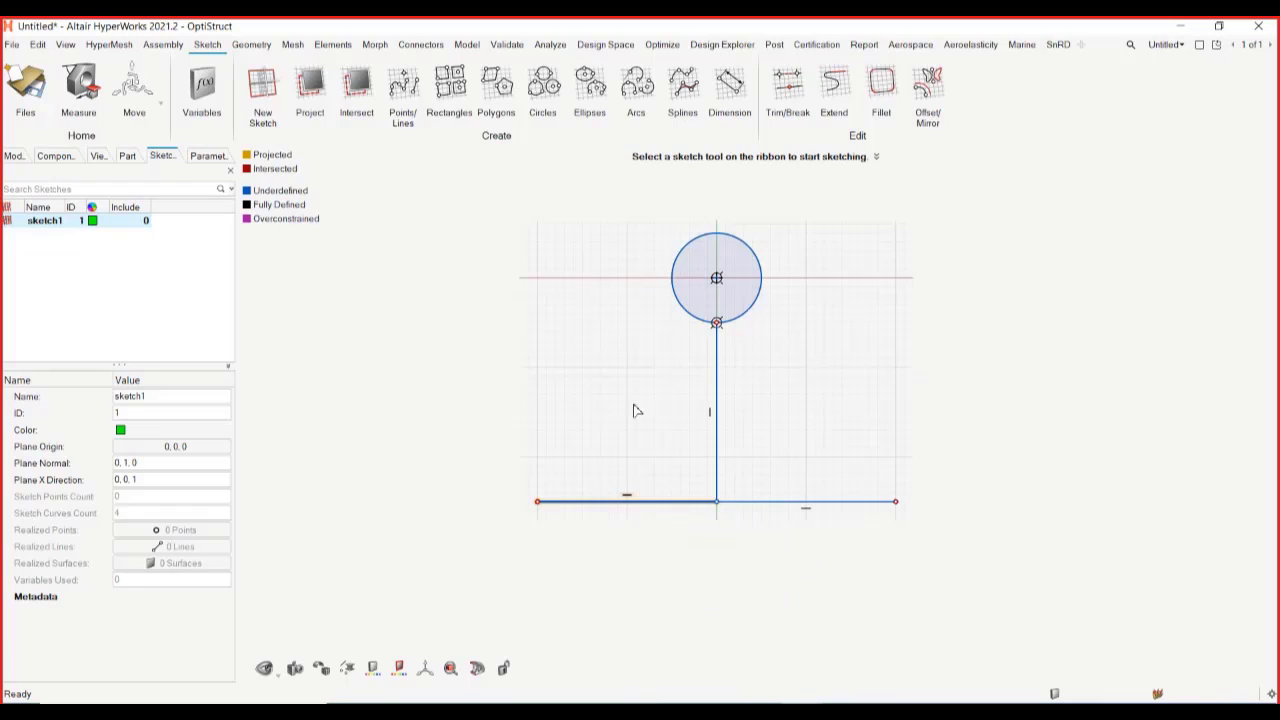
drag(624, 390, 834, 554)
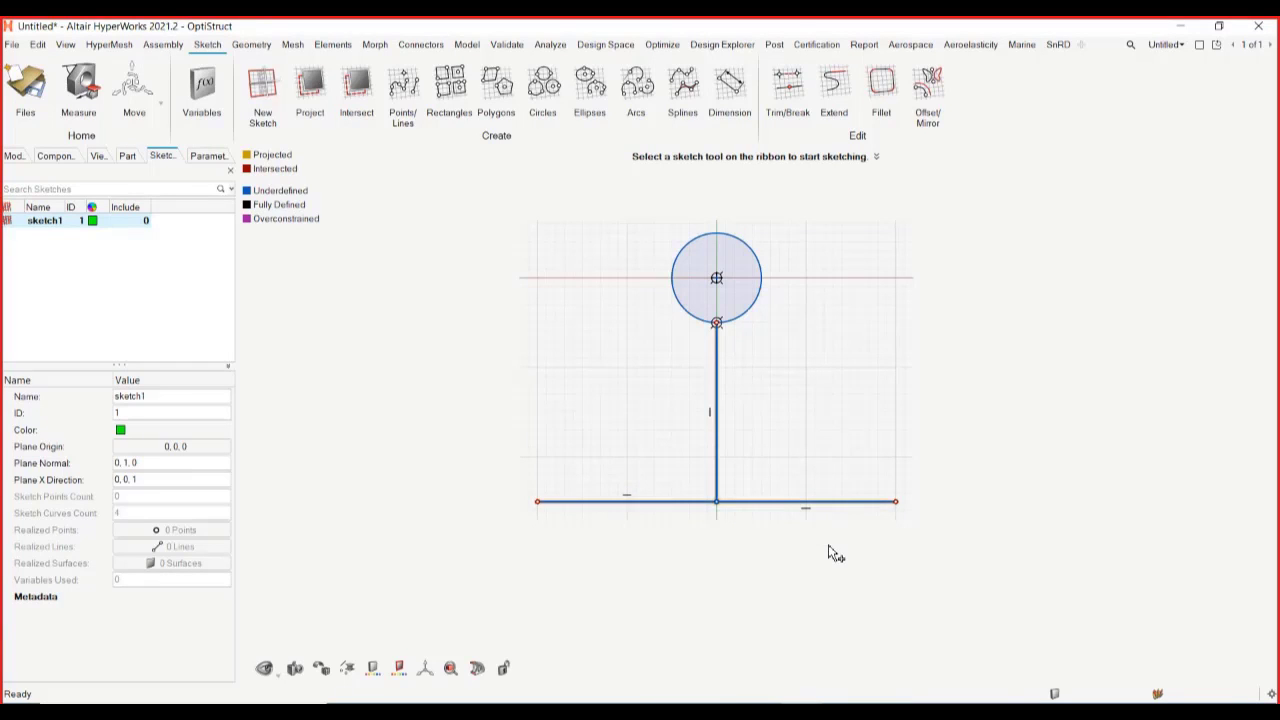
right_click(746, 508)
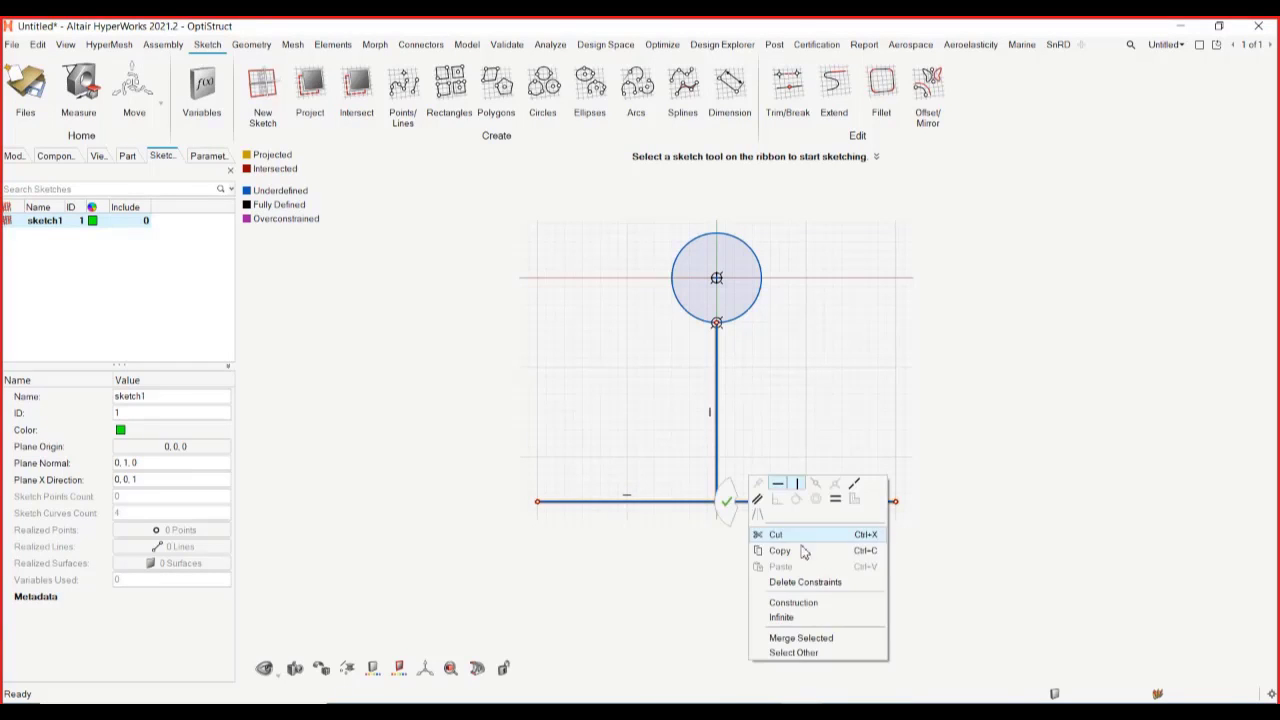
click(829, 604)
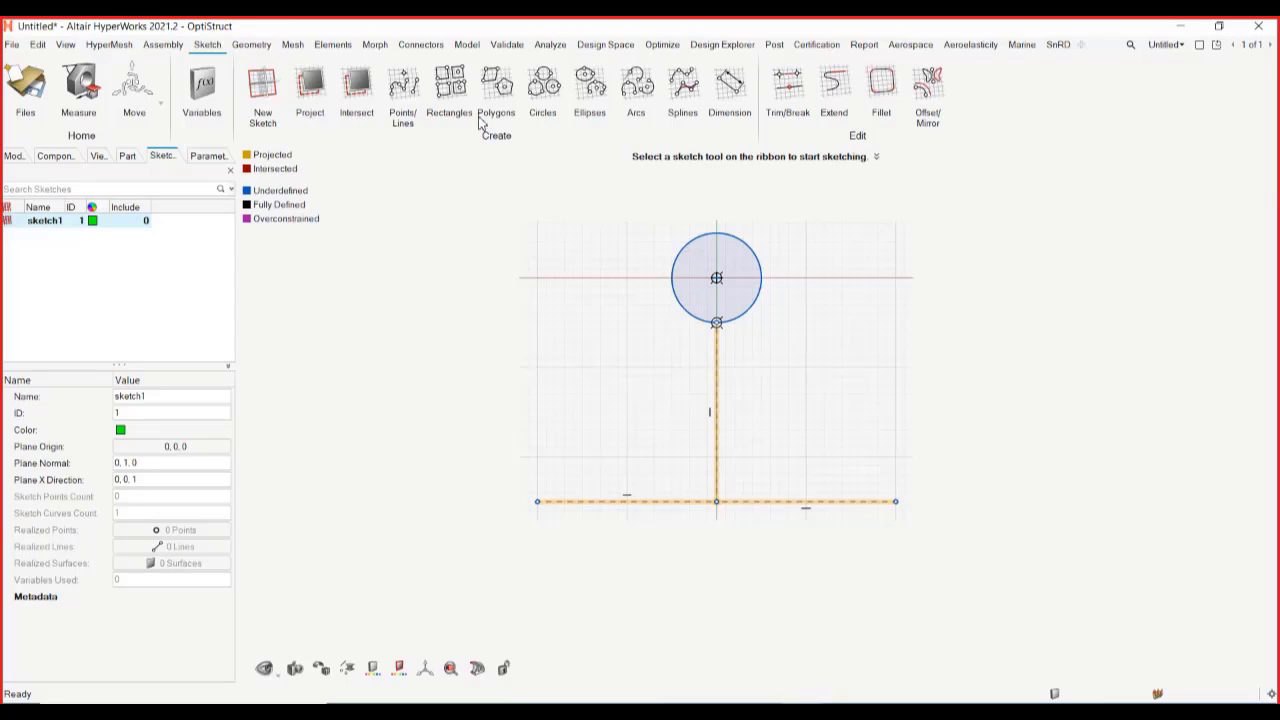
Step: Draw the 4-unit base along the construction line and the left side tangent to the circle
click(410, 92)
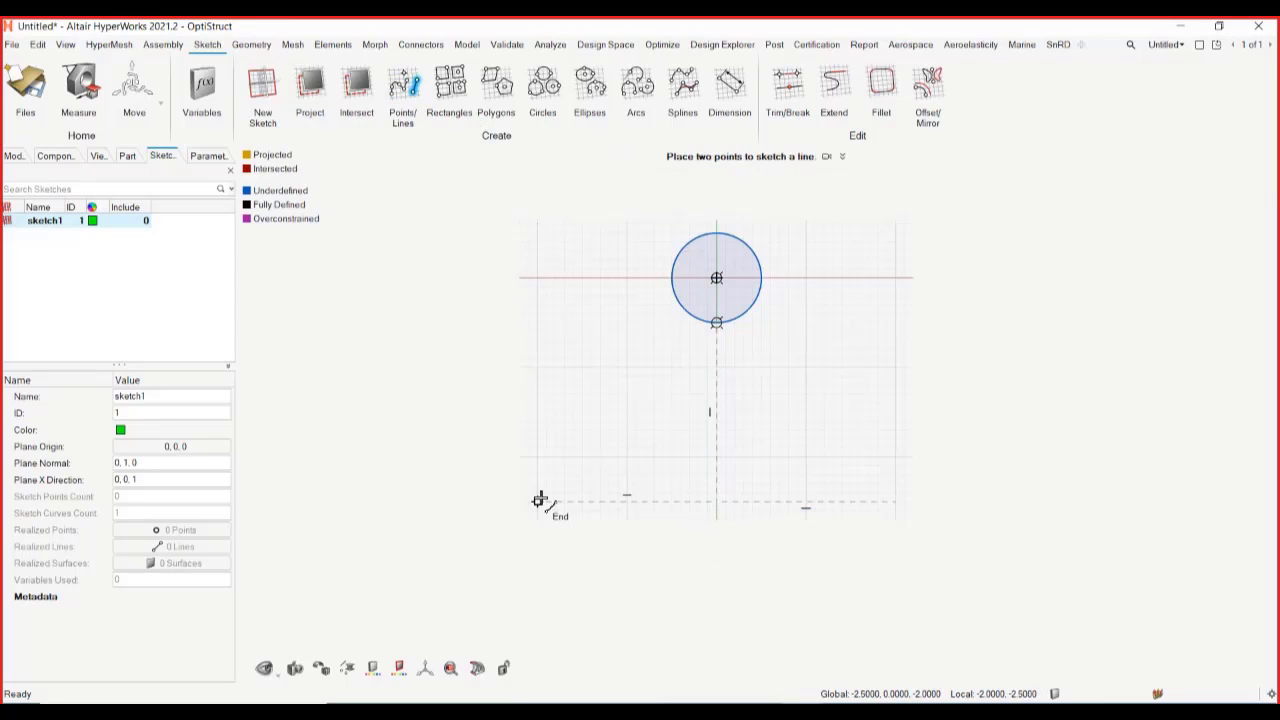
click(537, 501)
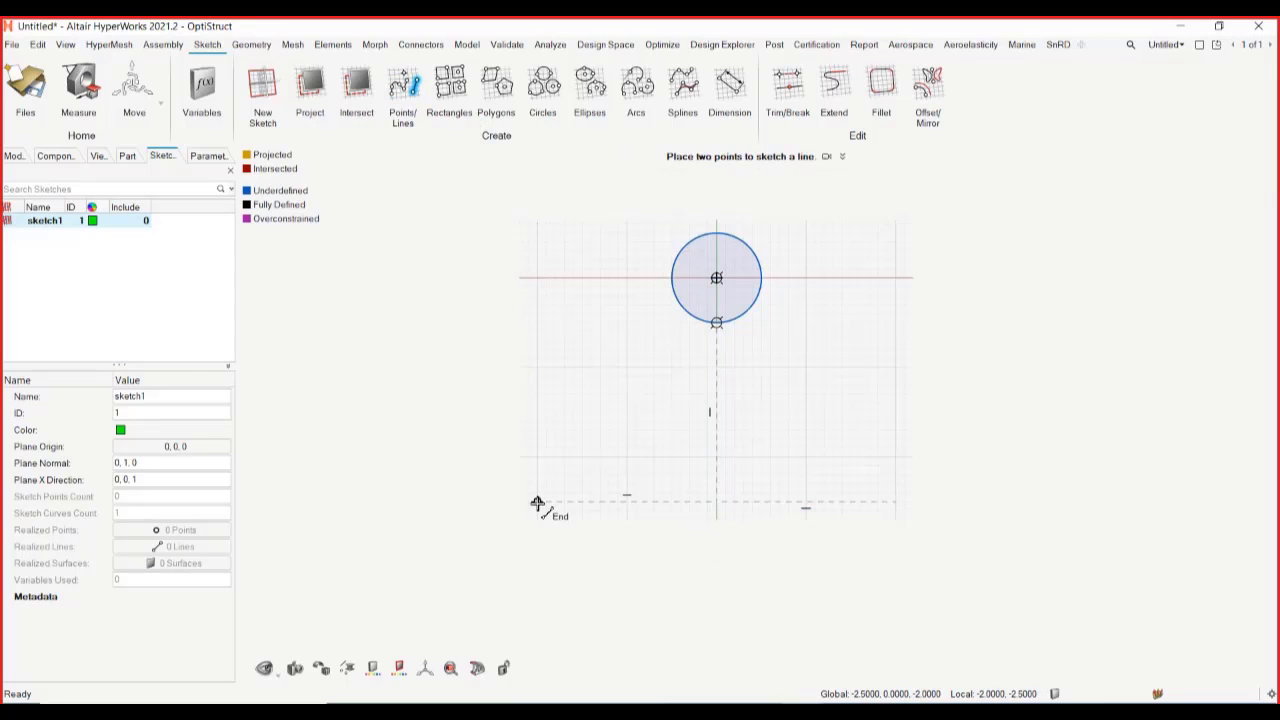
click(897, 502)
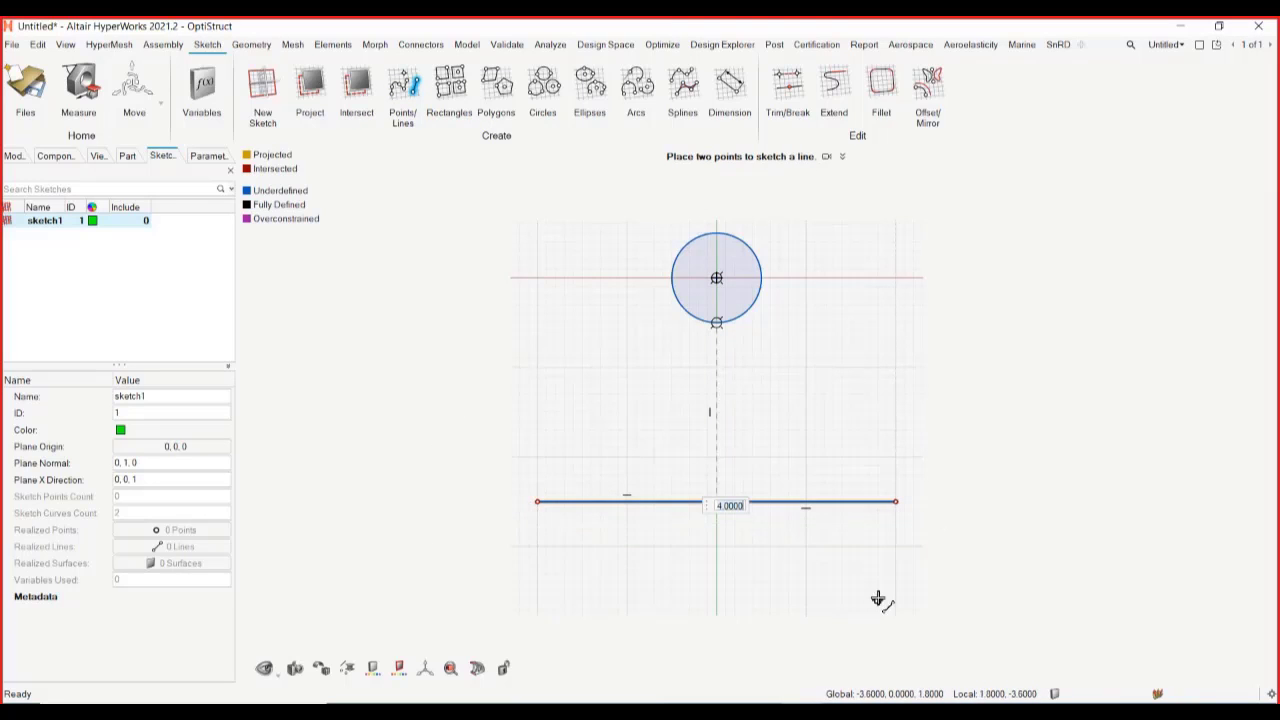
click(537, 502)
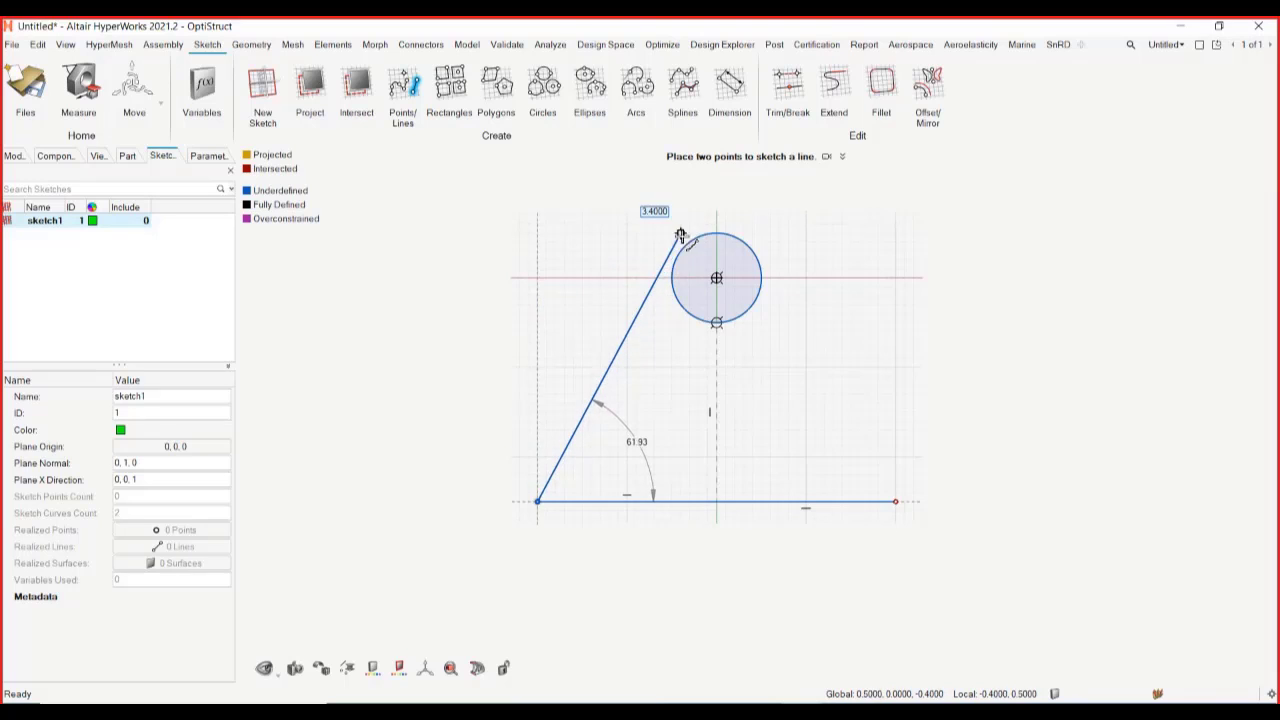
scroll(680, 248, up, 2)
scroll(685, 246, up, 2)
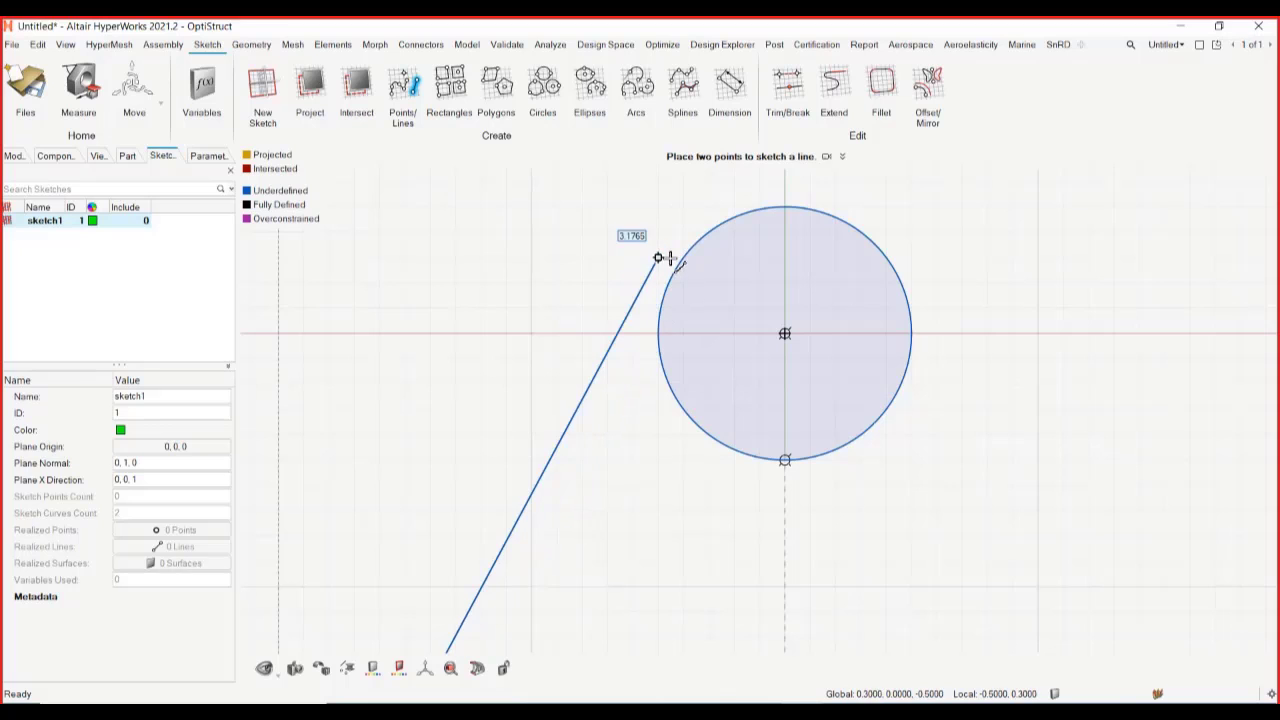
scroll(679, 260, up, 2)
scroll(679, 260, down, 2)
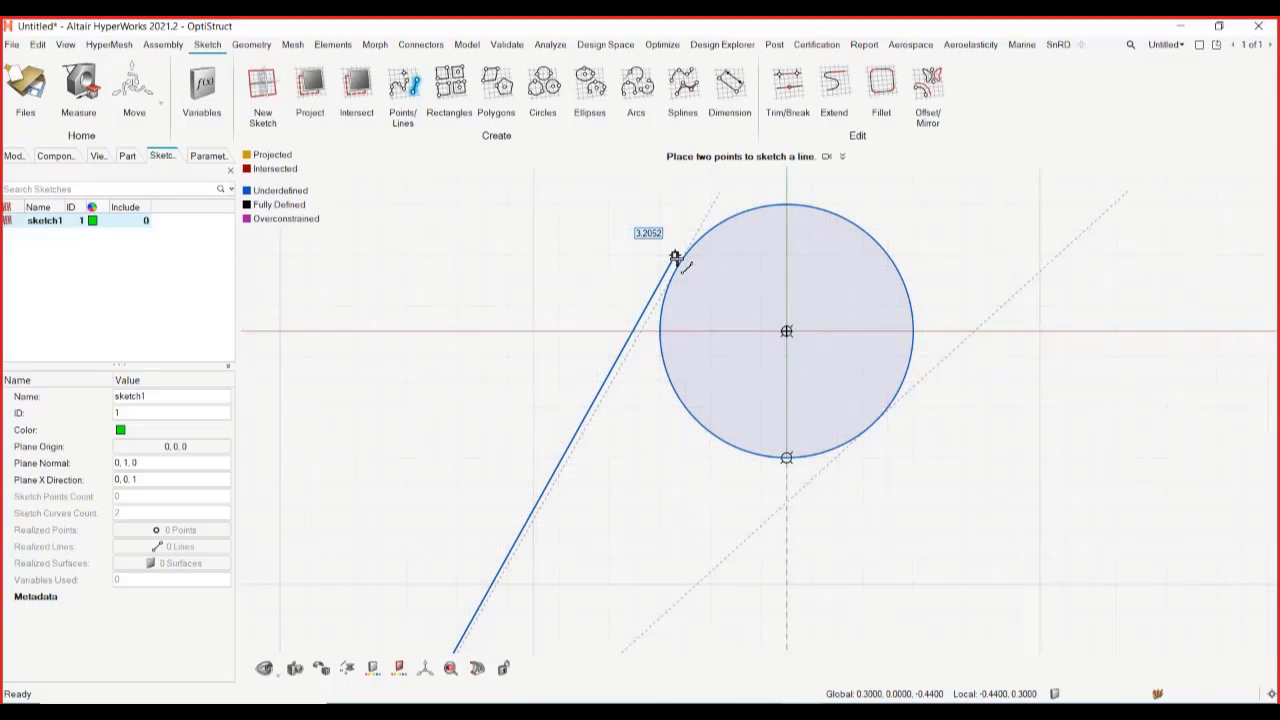
click(677, 266)
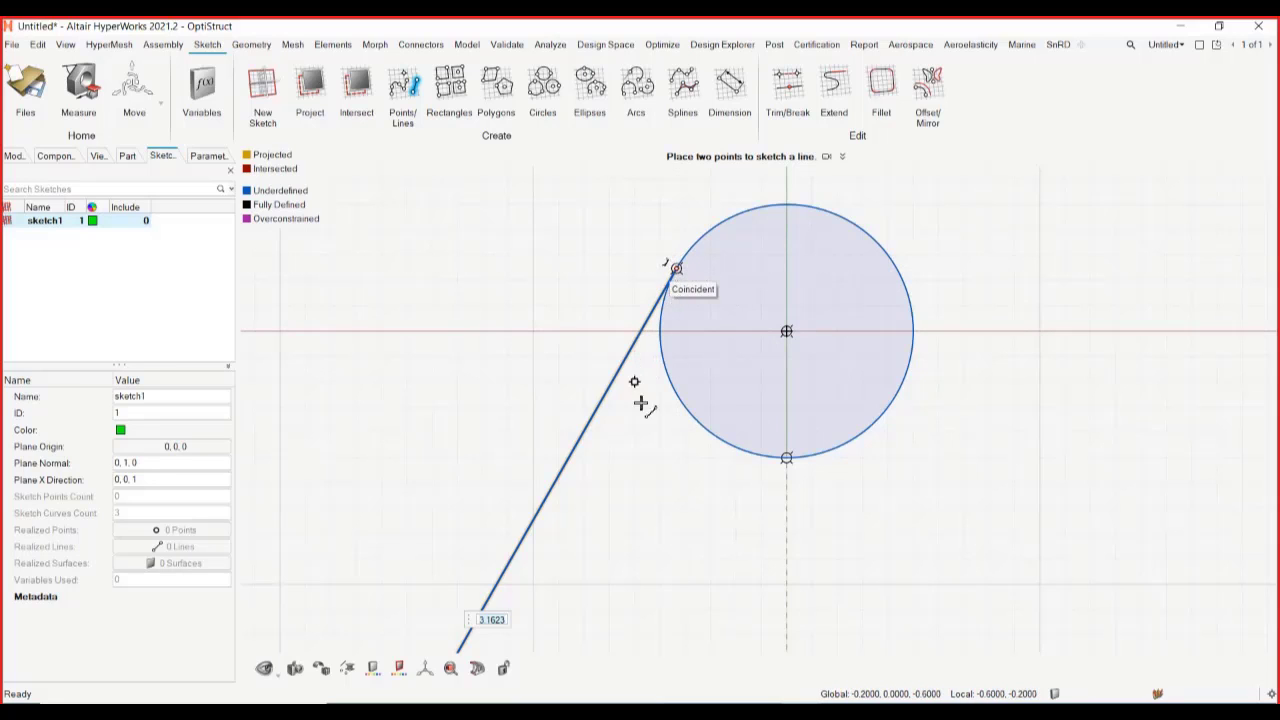
Step: Draw the right side from the base's right end tangent to the circle, closing the outline
scroll(641, 491, down, 2)
middle_drag(657, 531, 618, 348)
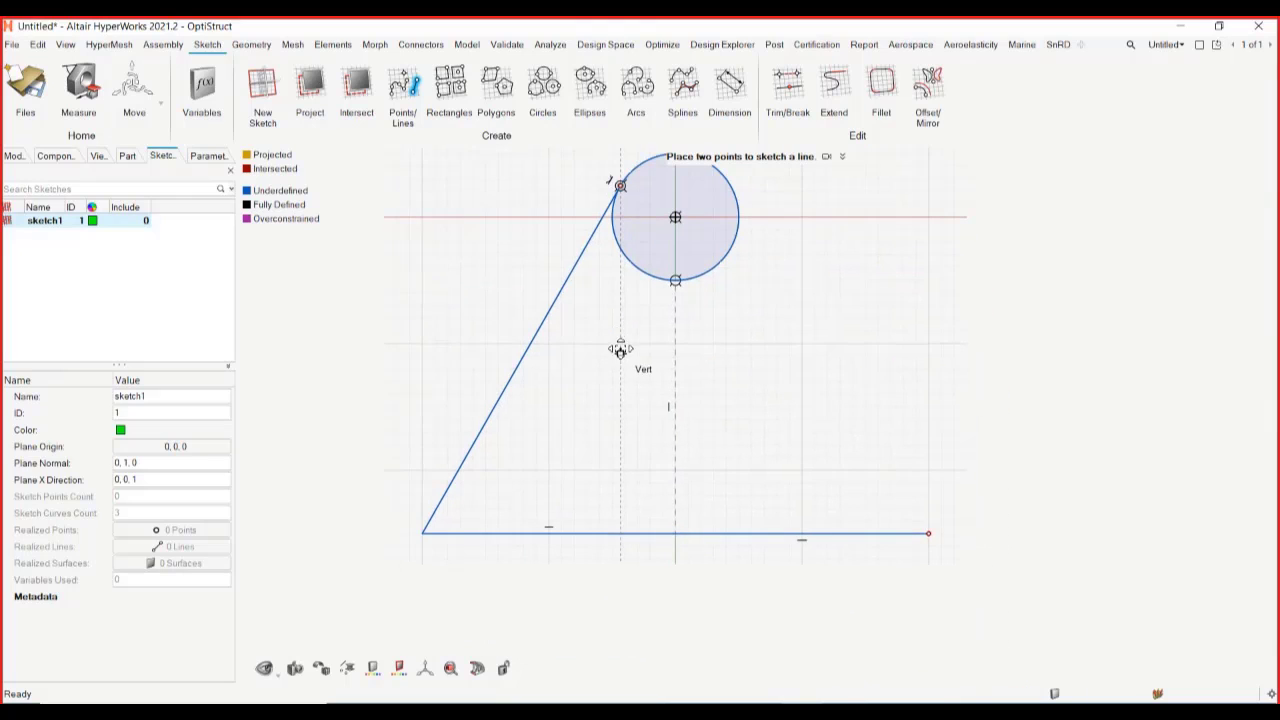
click(930, 532)
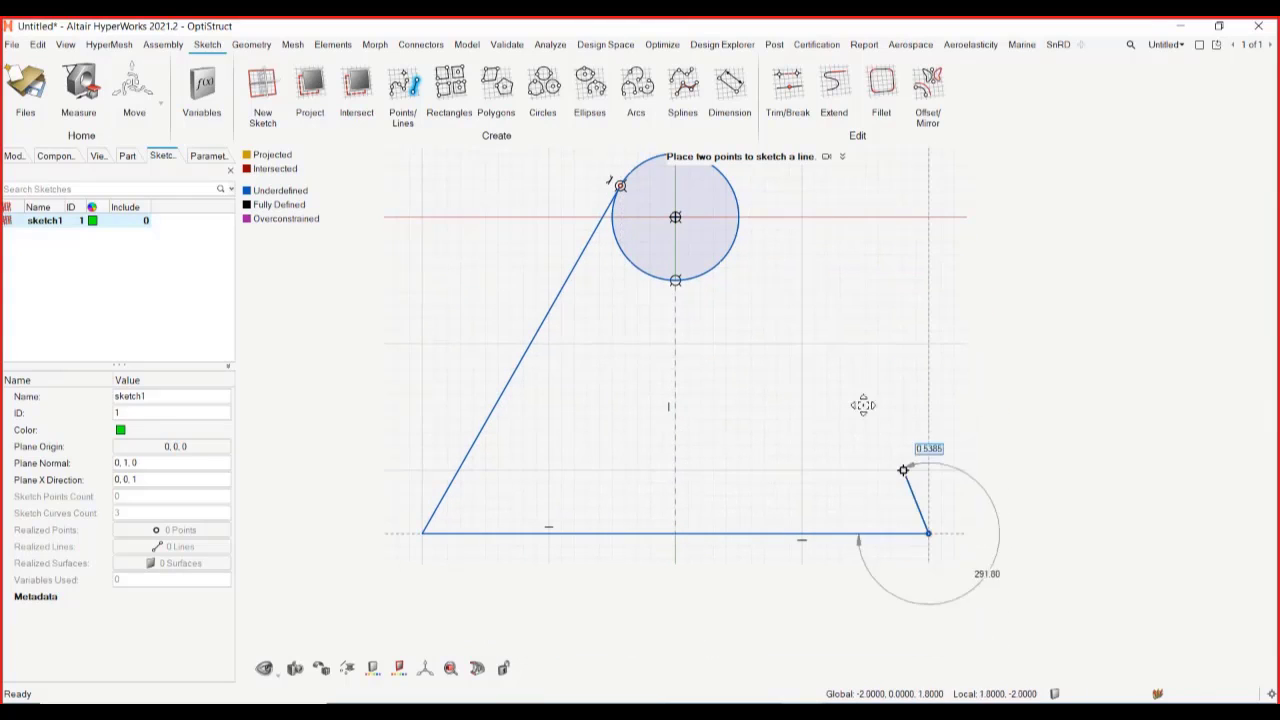
click(726, 178)
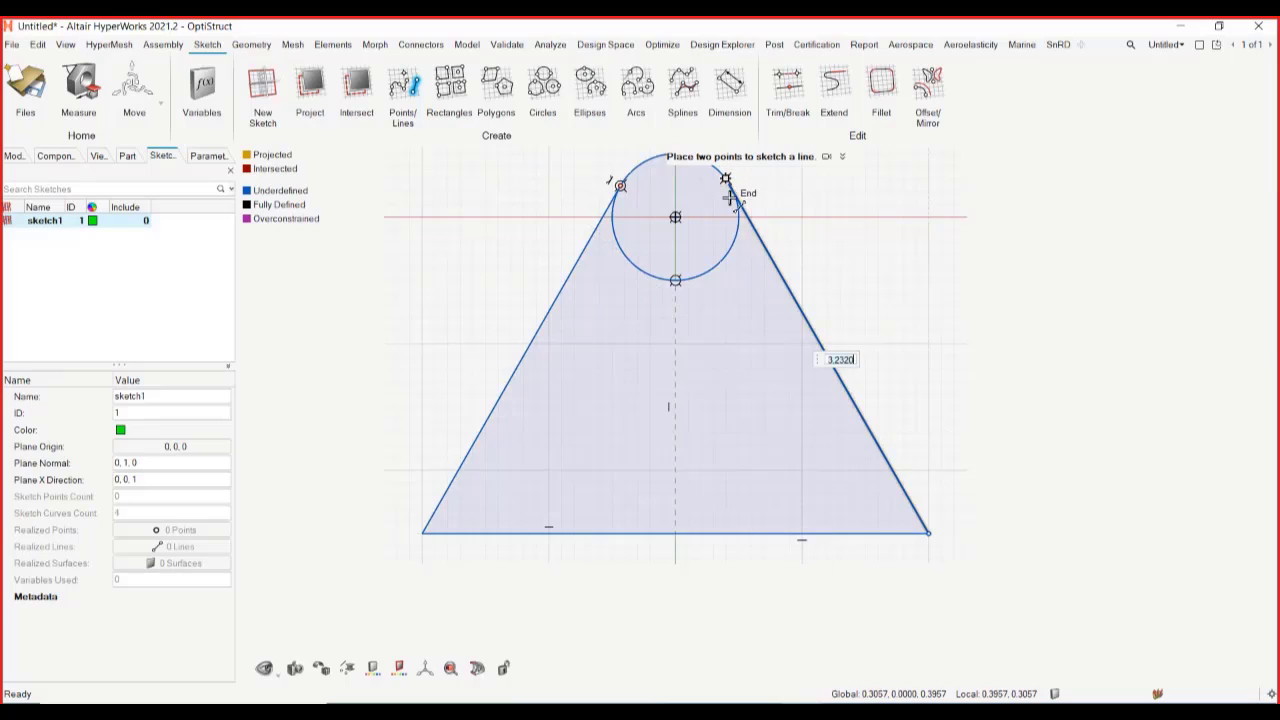
scroll(737, 380, up, 3)
scroll(737, 378, down, 4)
scroll(737, 376, down, 2)
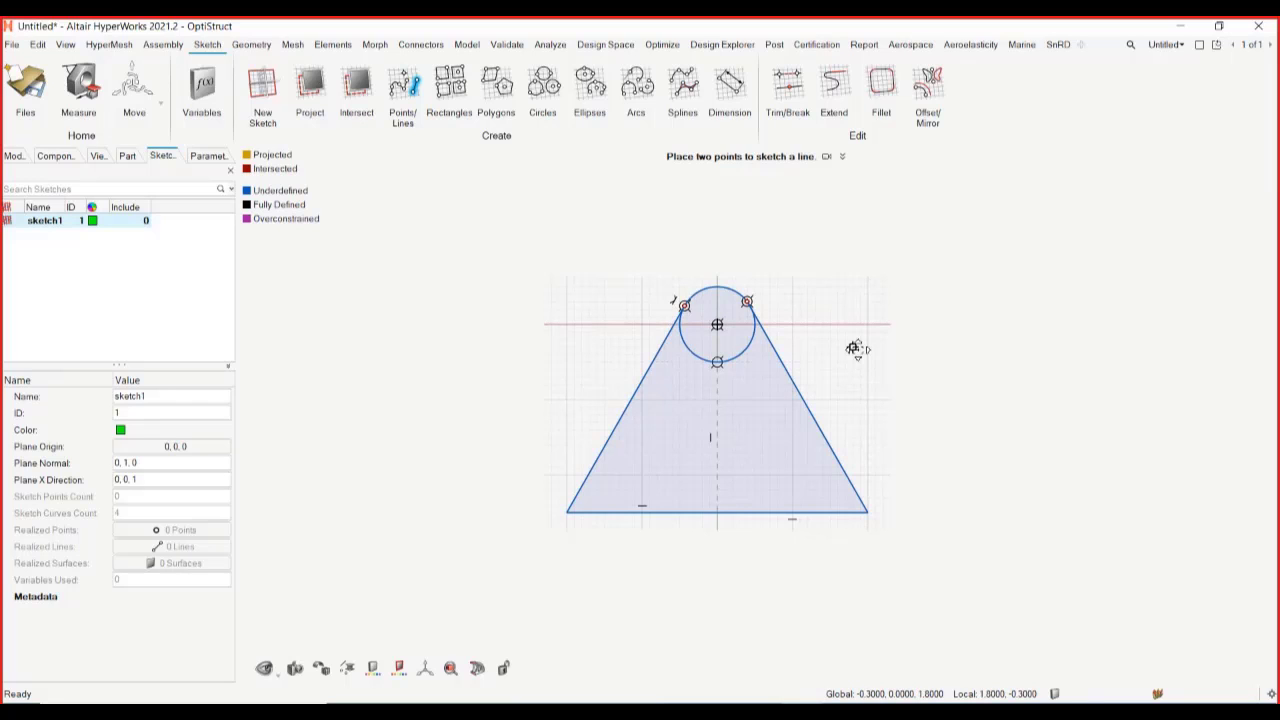
Step: Fillet the bottom-right and bottom-left corners of the bracket with radius 0.25
click(880, 90)
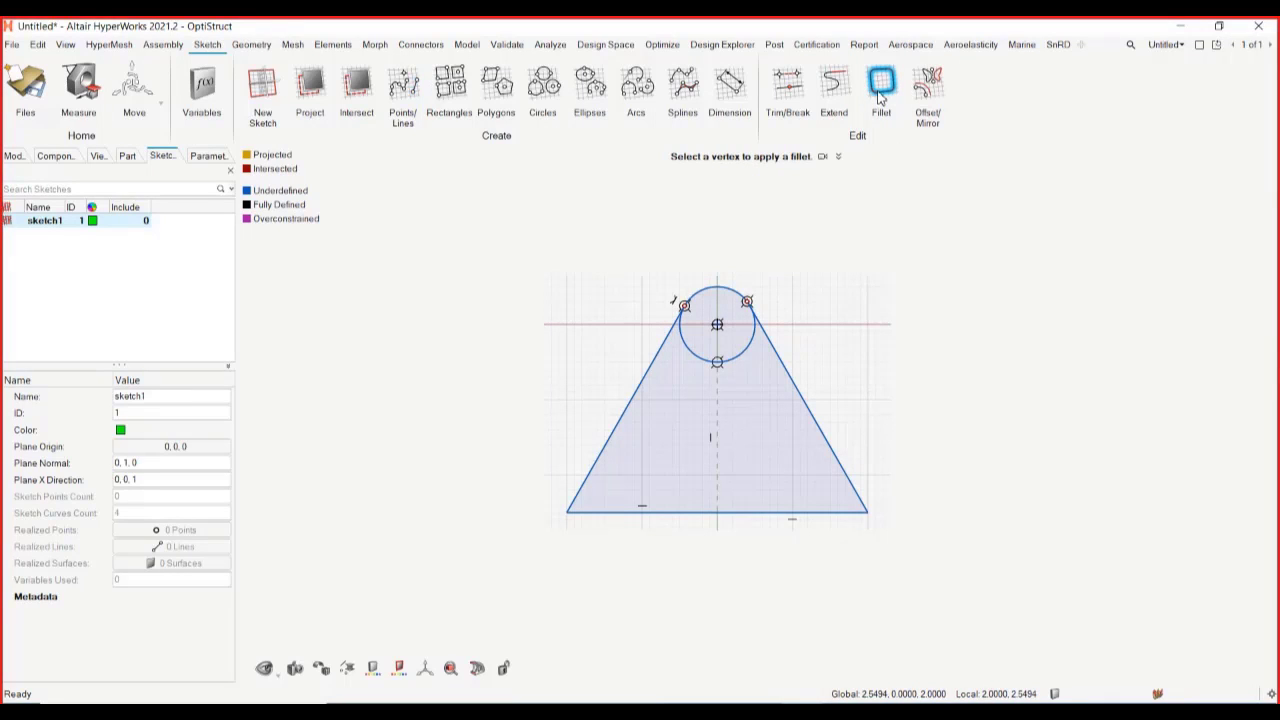
click(868, 512)
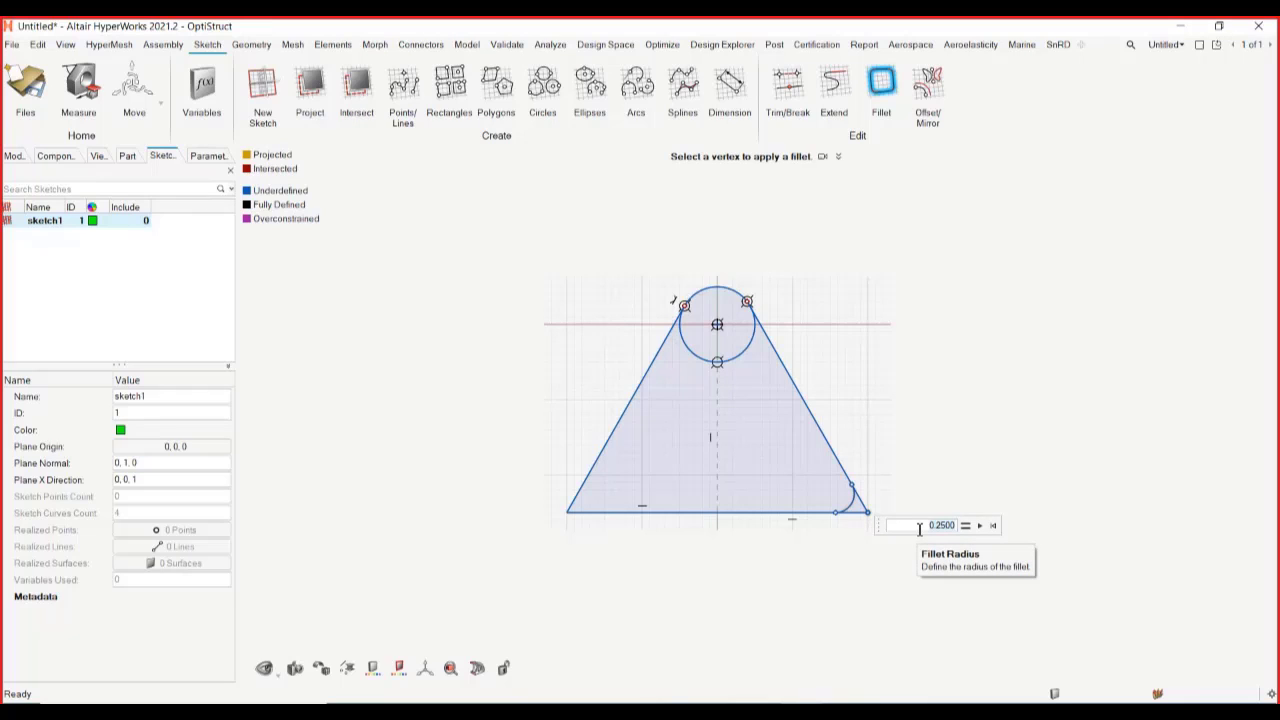
click(980, 527)
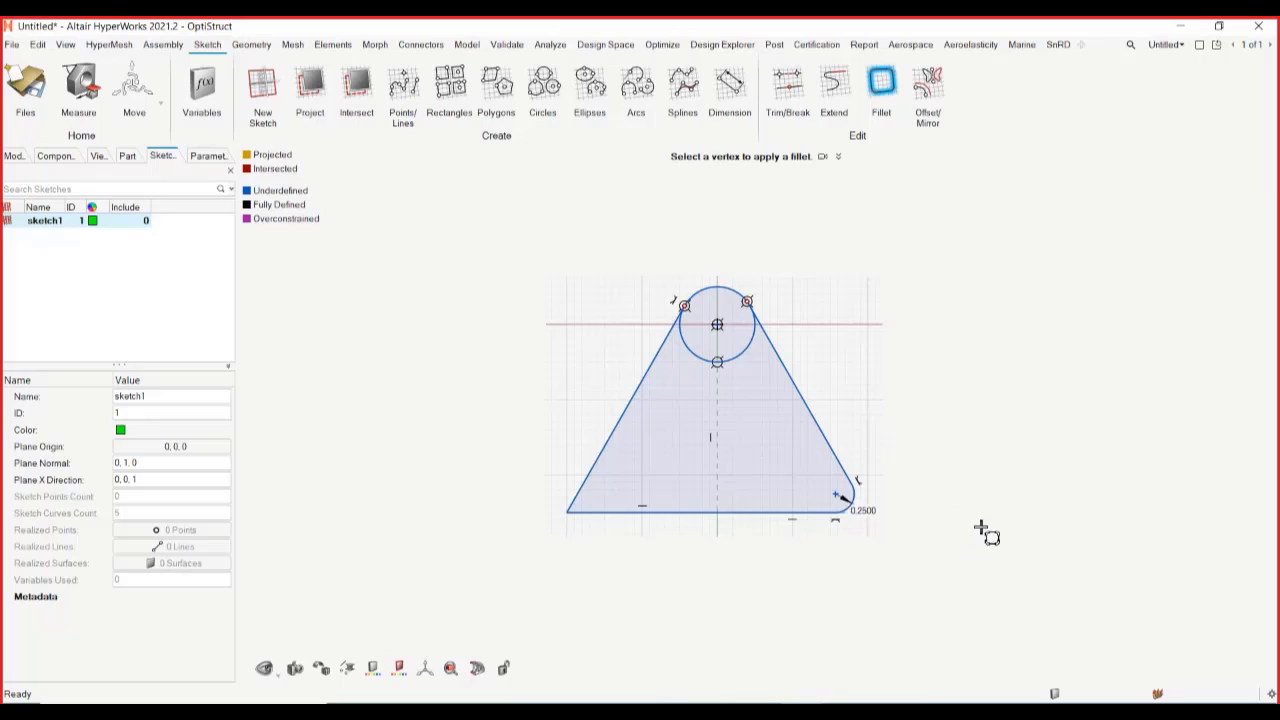
click(569, 515)
click(541, 527)
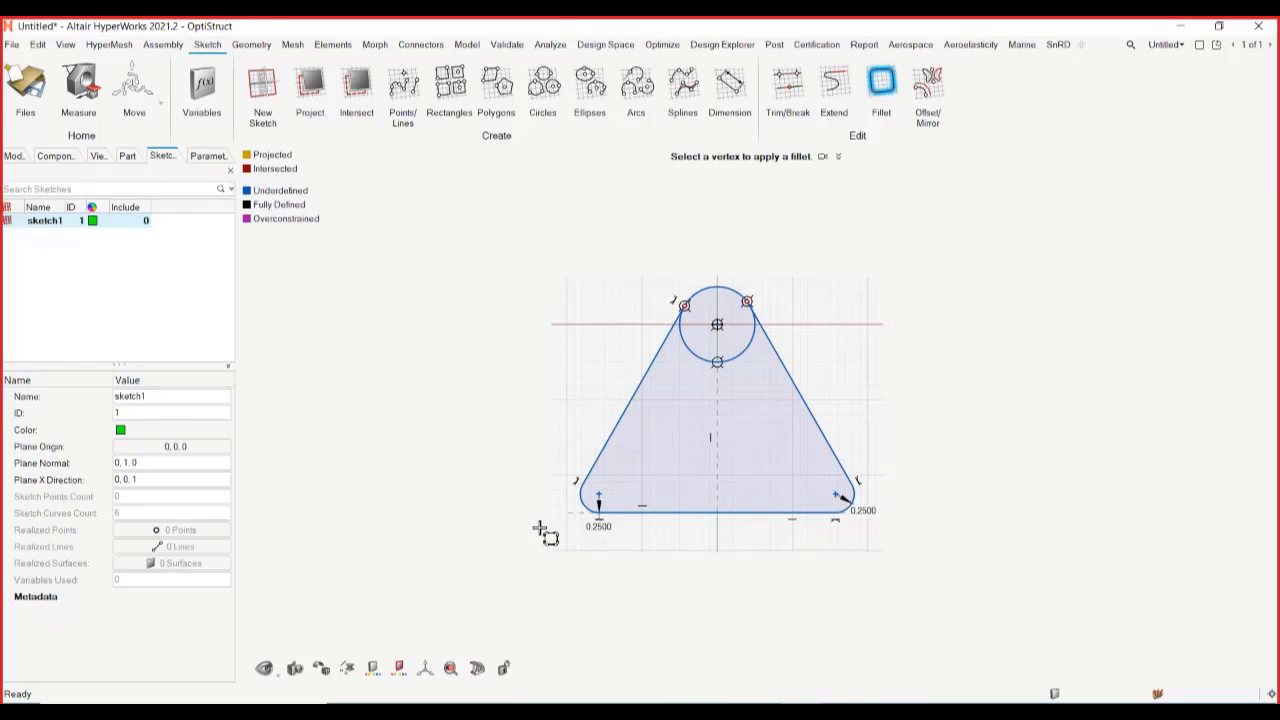
Step: Offset a copy of the centre line 0.25 to the right using single selection
click(925, 90)
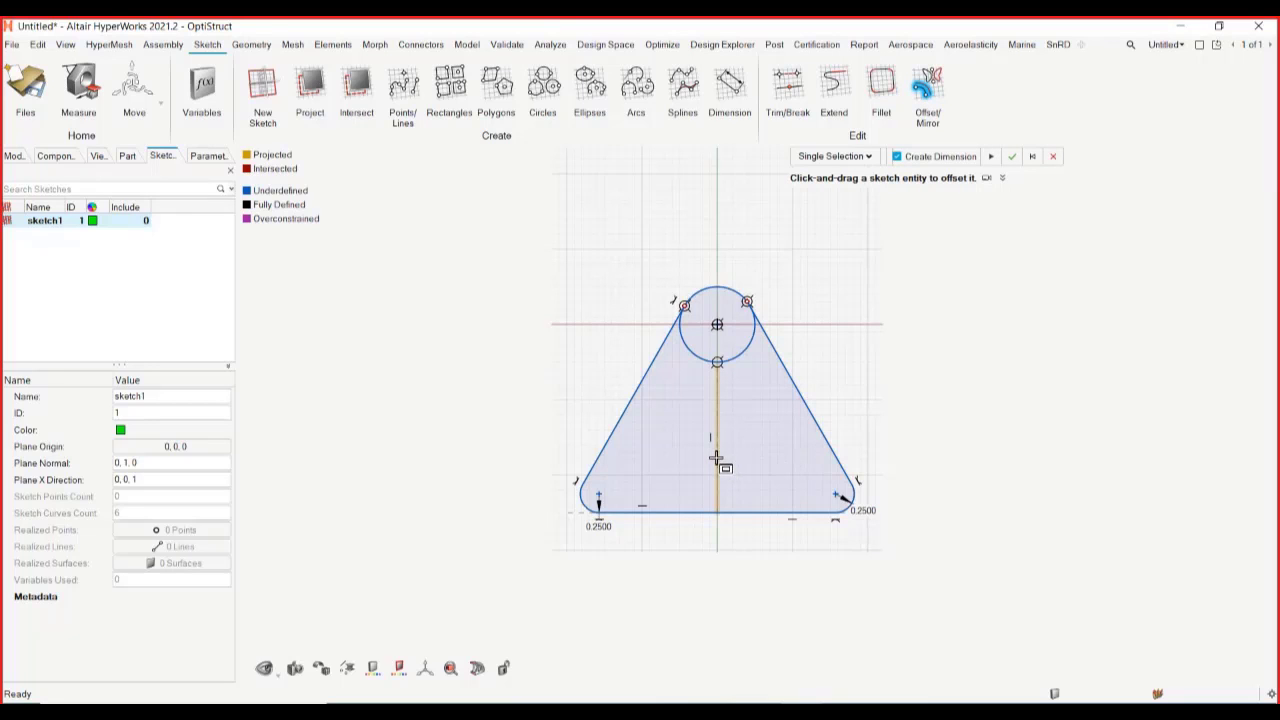
click(858, 157)
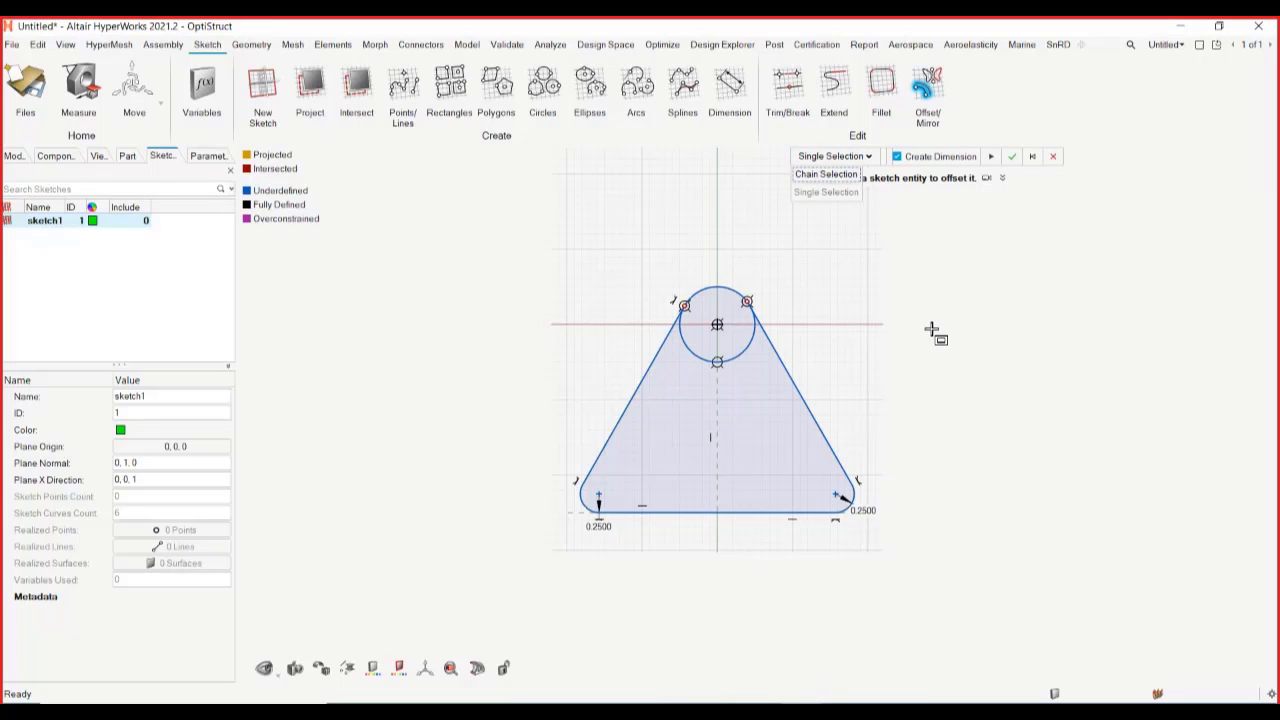
click(717, 450)
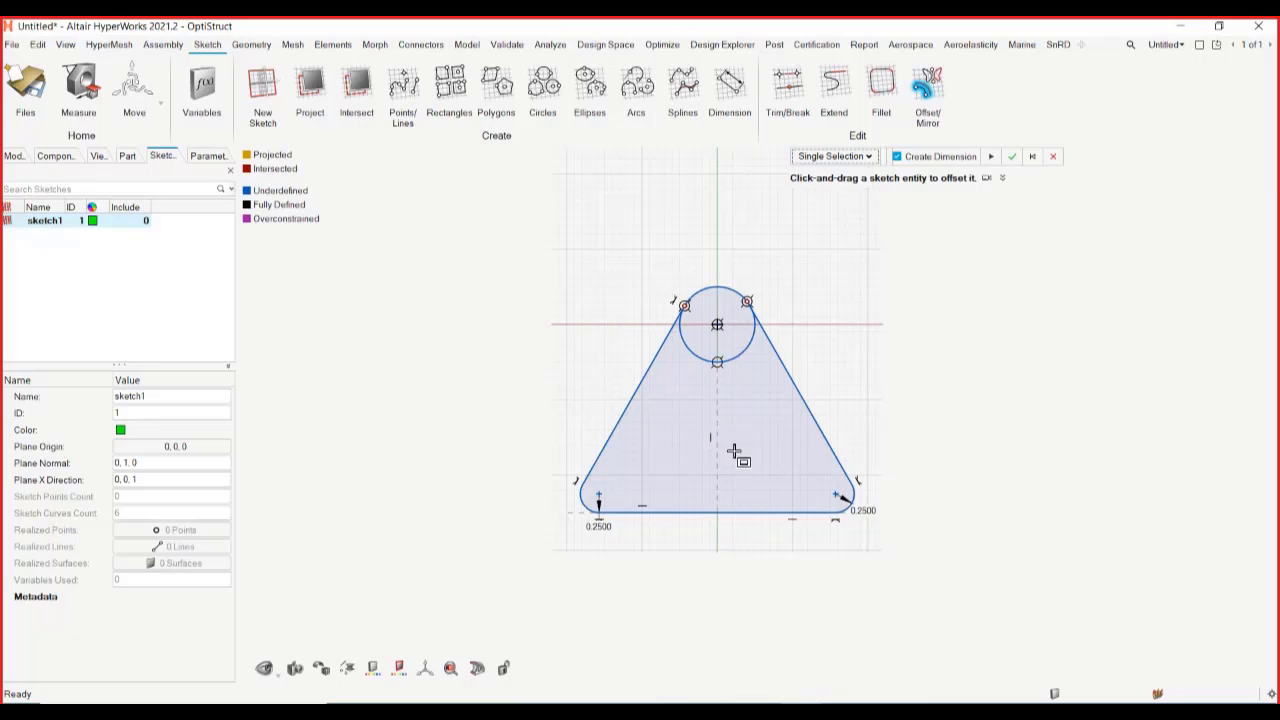
drag(717, 450, 734, 450)
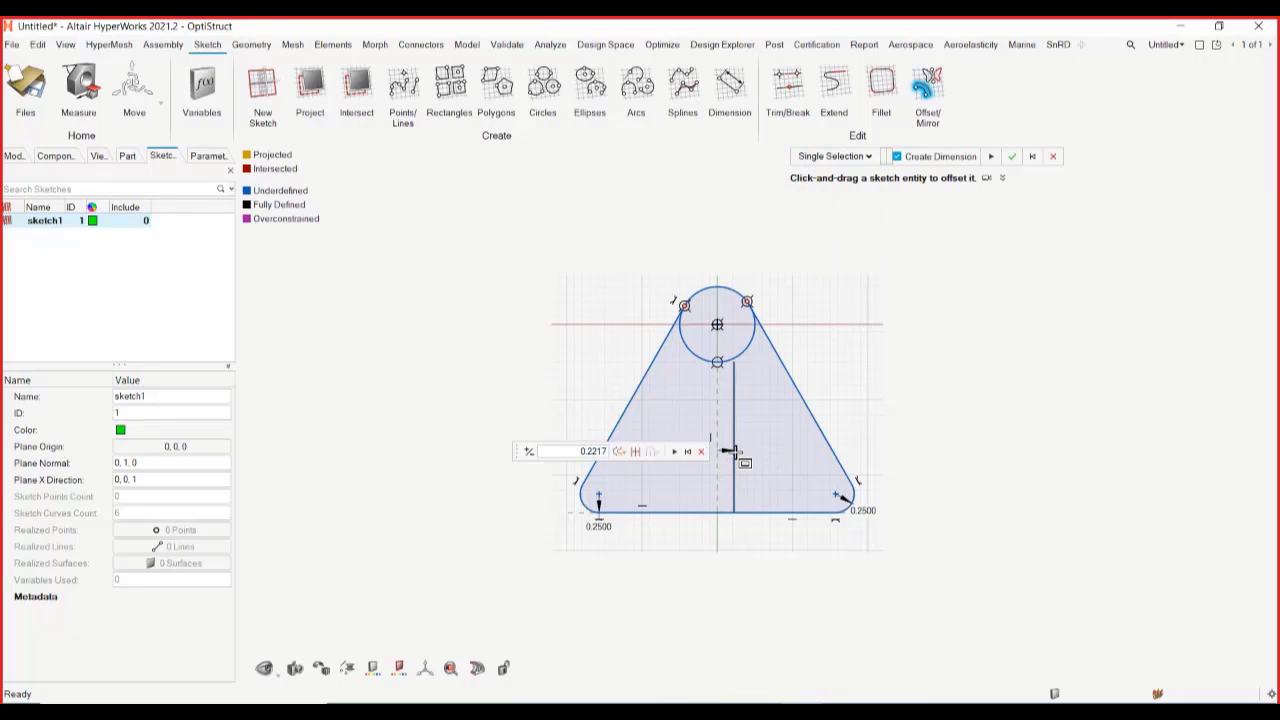
double_click(597, 451)
text(0.2500)
click(674, 452)
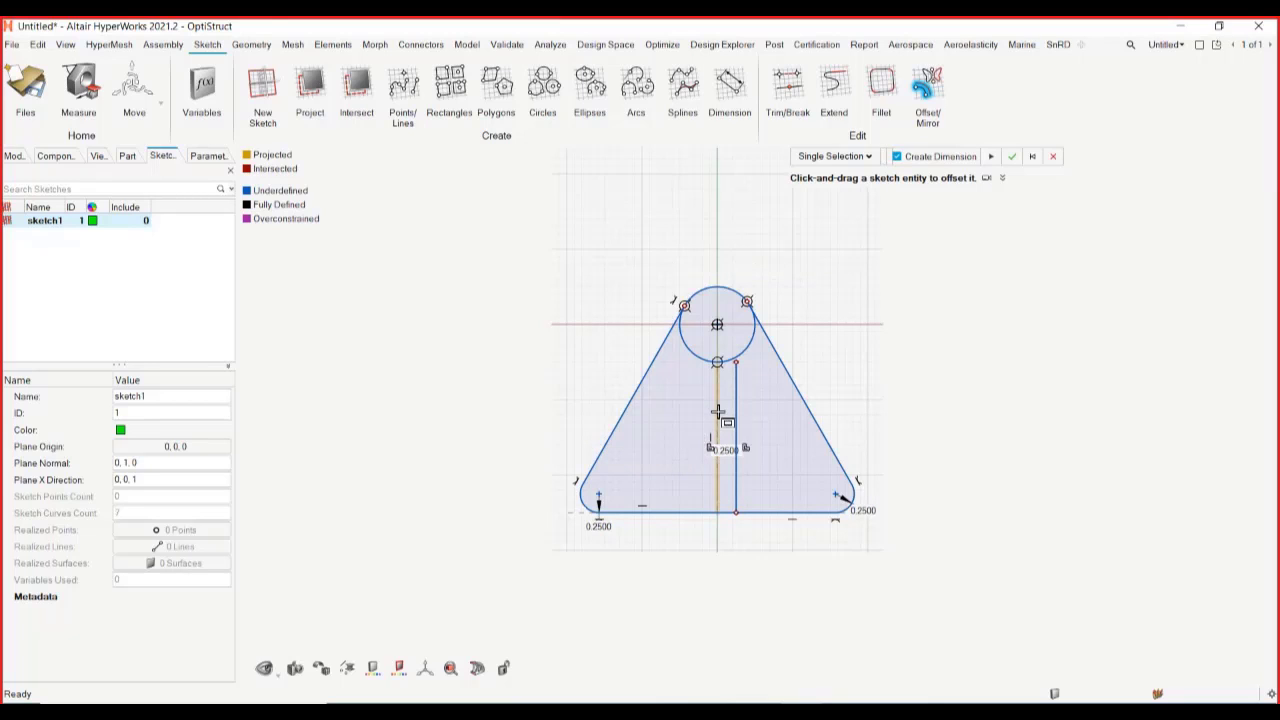
Step: Offset another copy of the centre line 0.25 to the left
drag(735, 429, 698, 415)
click(789, 415)
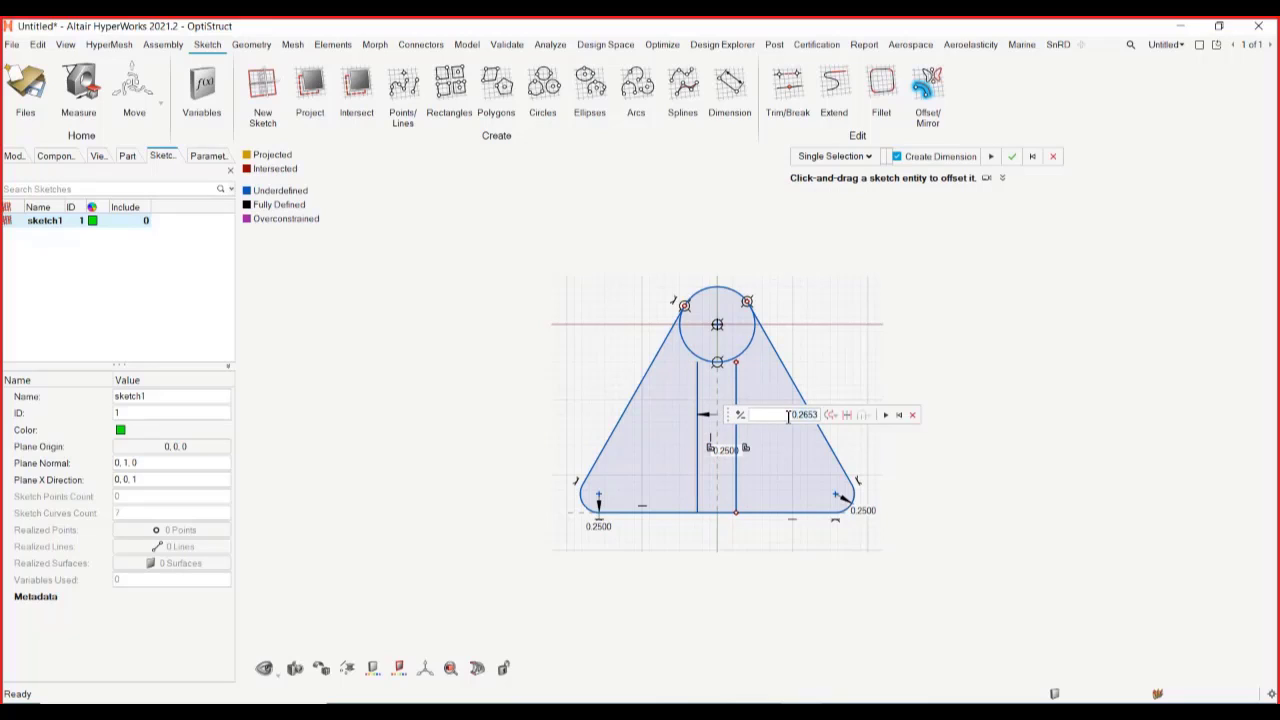
key(BackSpace)
key(BackSpace)
key(BackSpace)
key(BackSpace)
key(BackSpace)
key(BackSpace)
text(0.2500)
click(886, 416)
scroll(716, 358, up, 3)
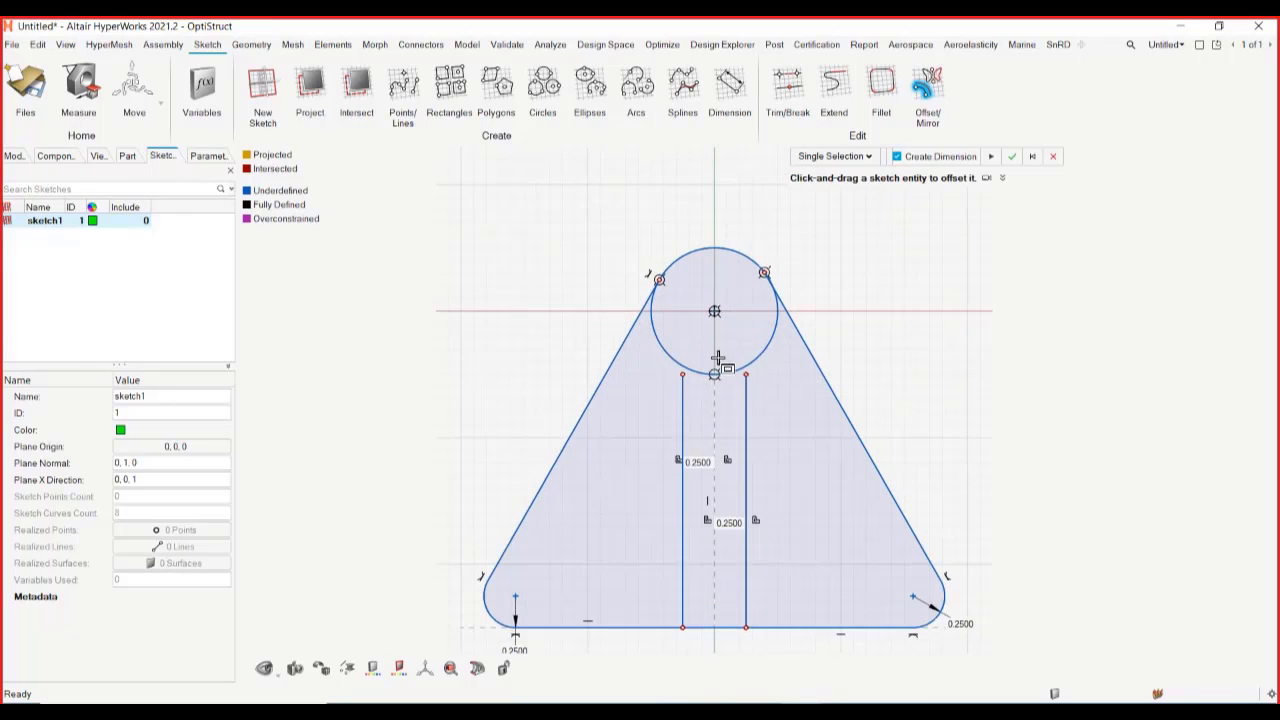
scroll(650, 400, up, 2)
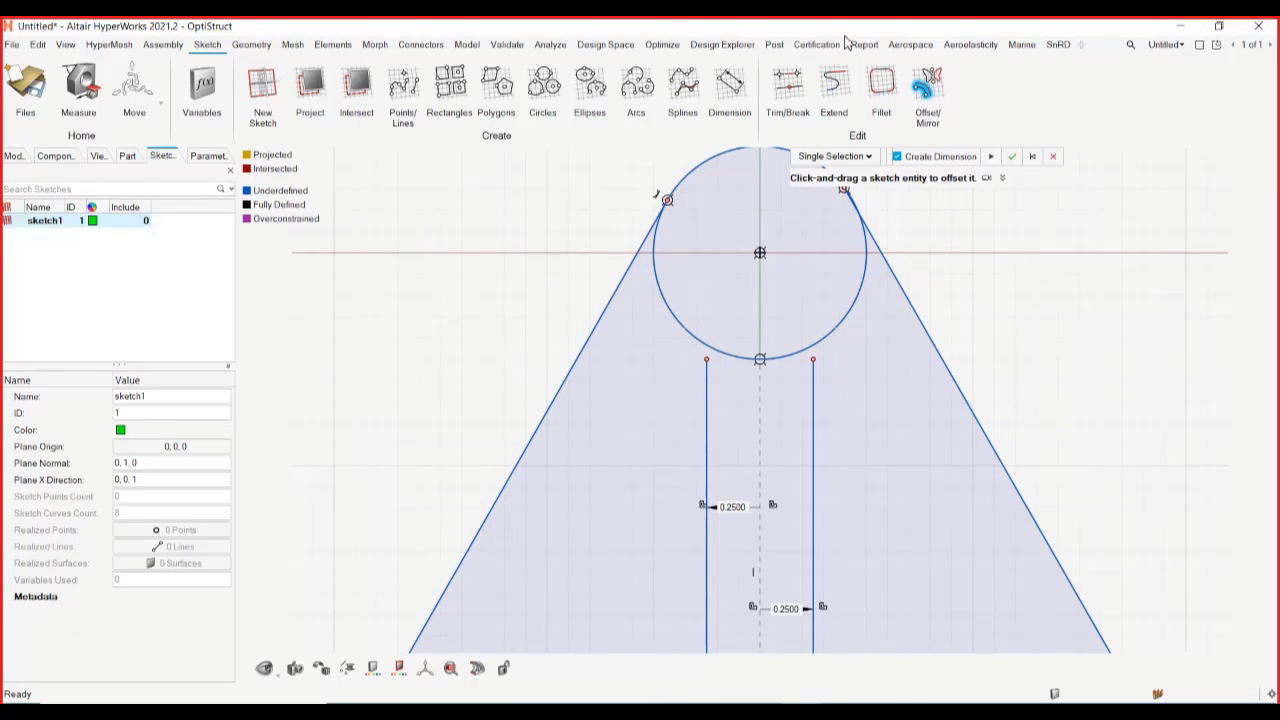
click(834, 84)
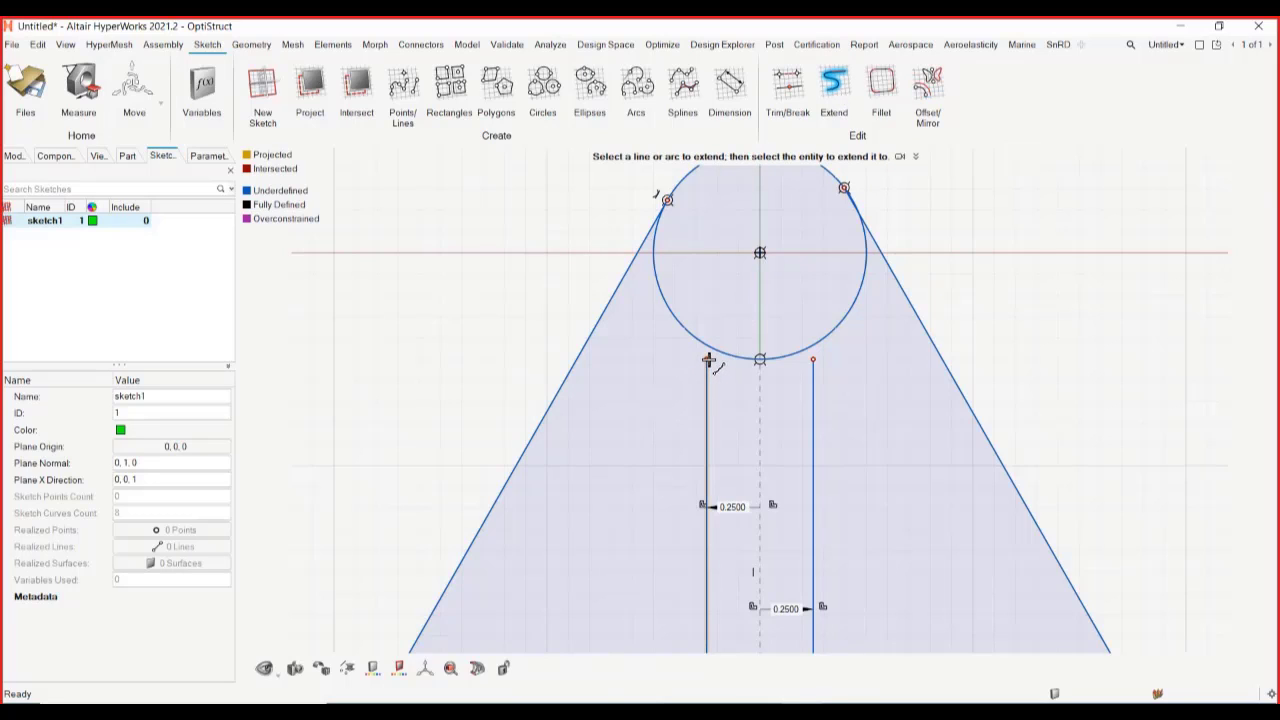
Step: Extend the left and right 0.25-offset lines up to the top circle, forming the central slot
click(708, 362)
click(718, 351)
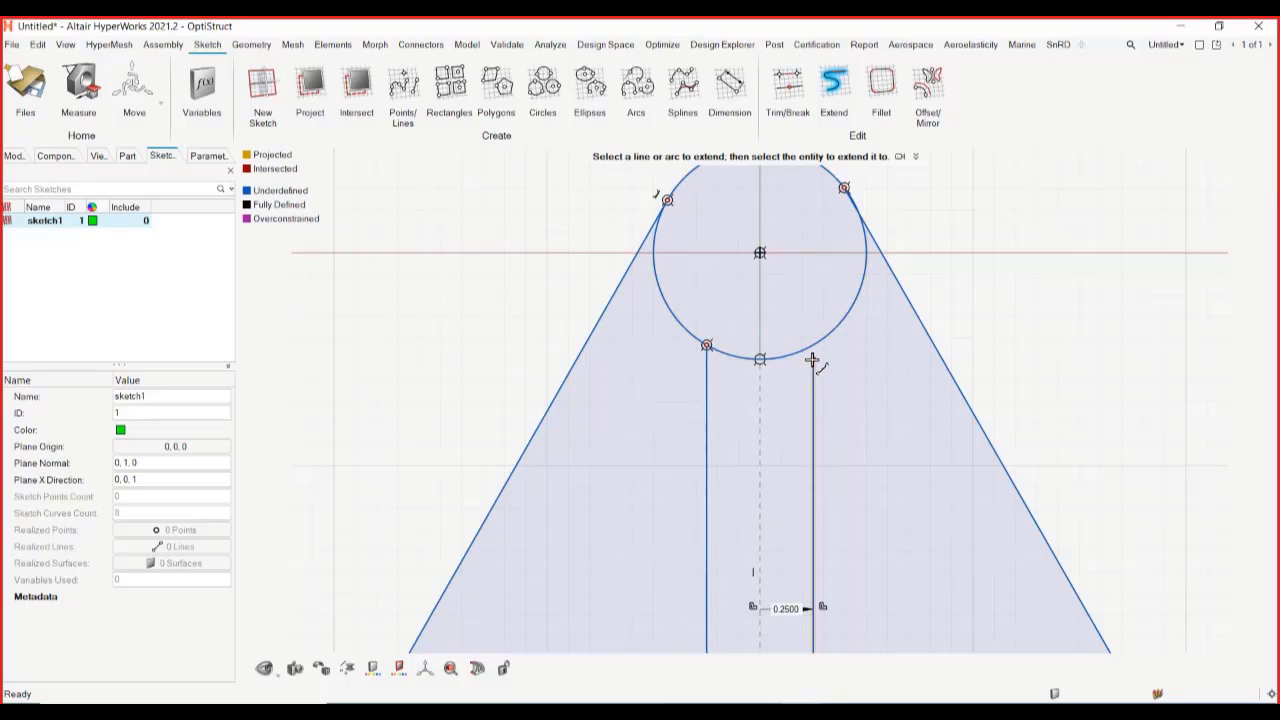
click(813, 362)
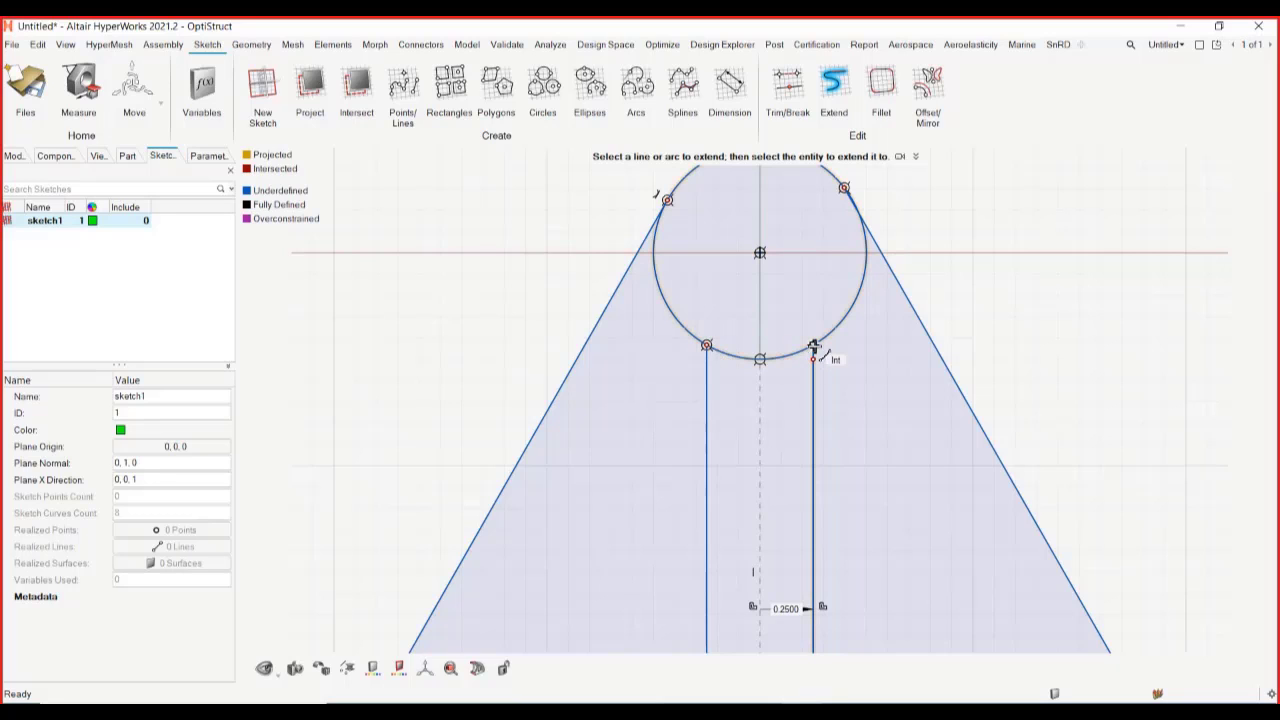
click(813, 347)
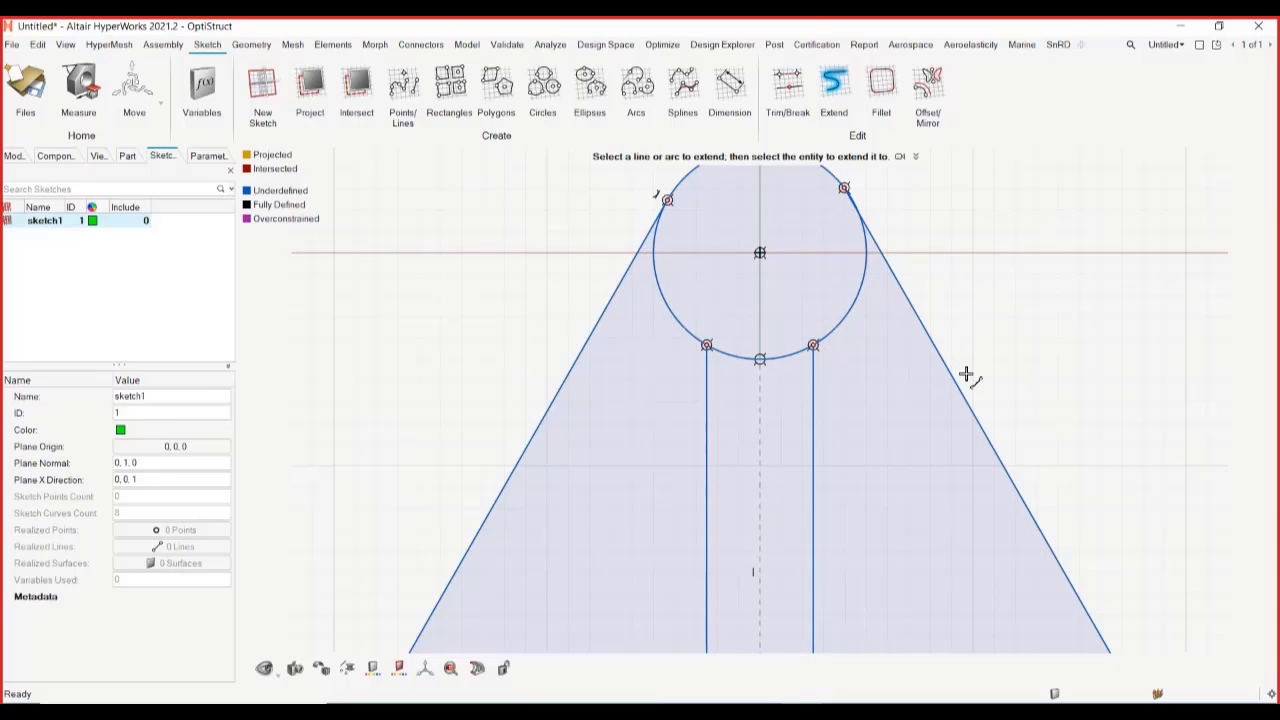
scroll(880, 514, down, 5)
middle_drag(871, 543, 835, 432)
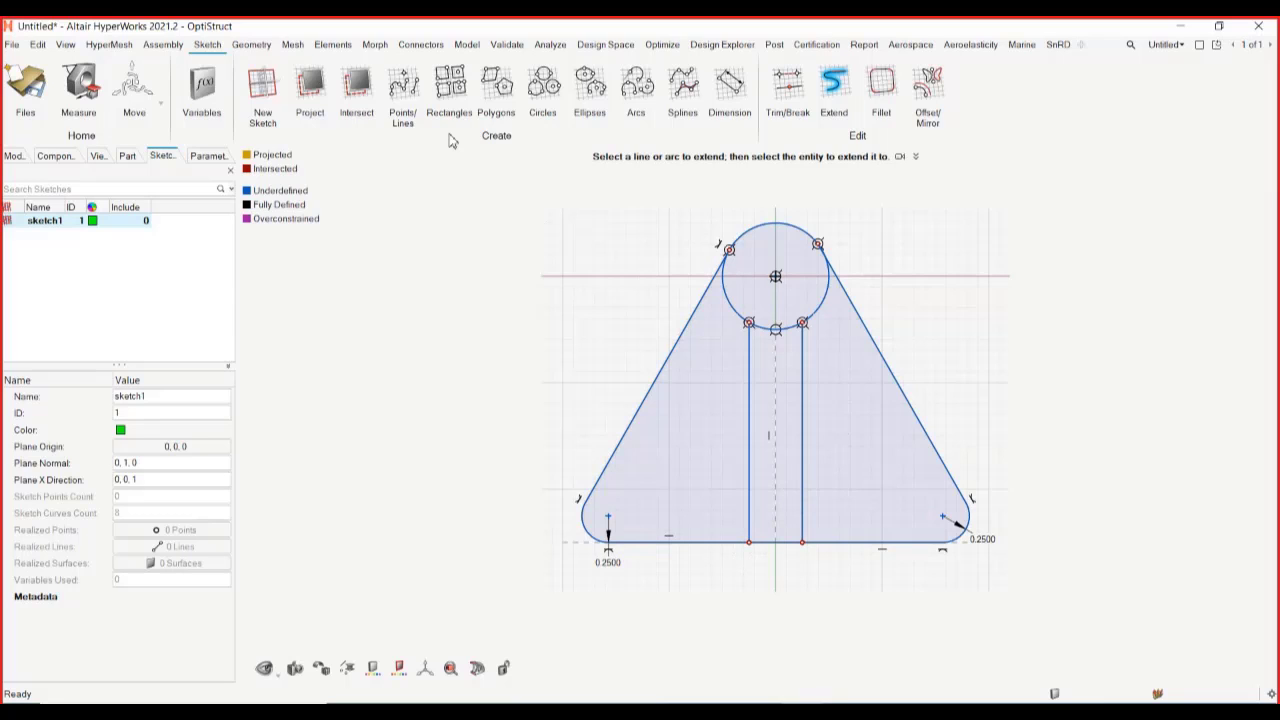
Step: Draw a 0.5-radius circle on the top circle's centre as the bracket hole
click(553, 88)
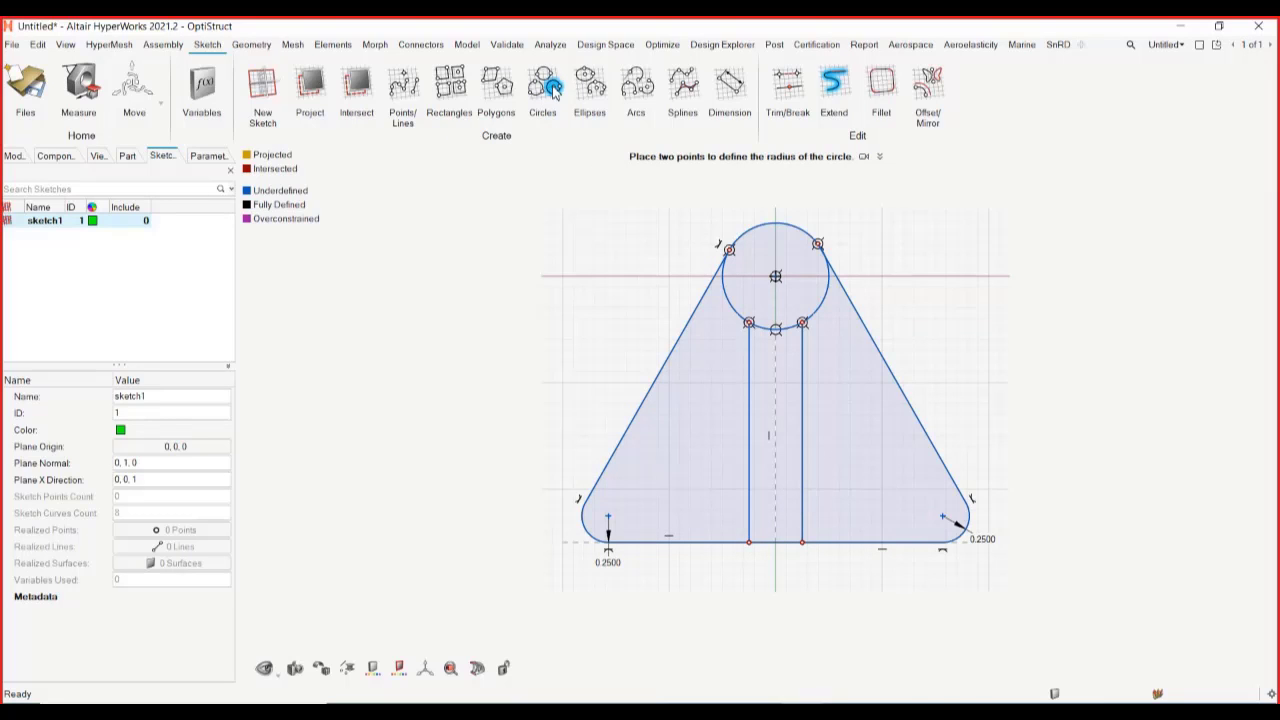
click(776, 277)
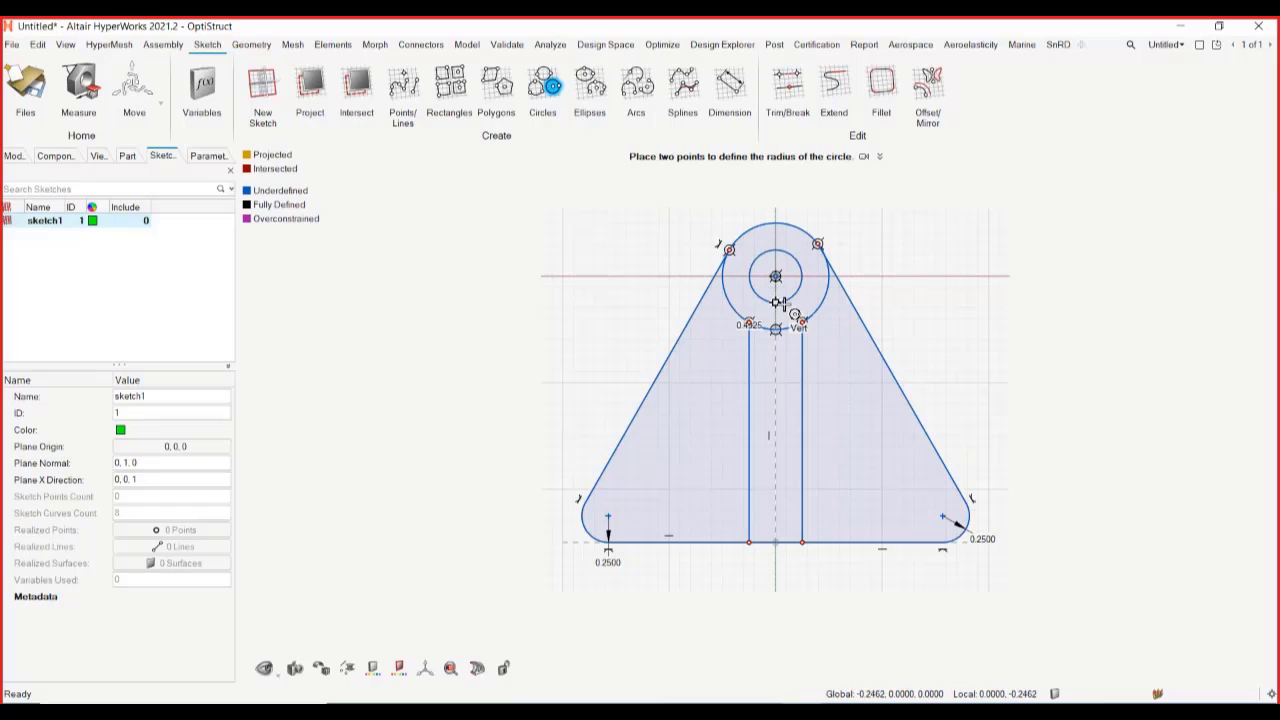
click(777, 302)
text(0.5)
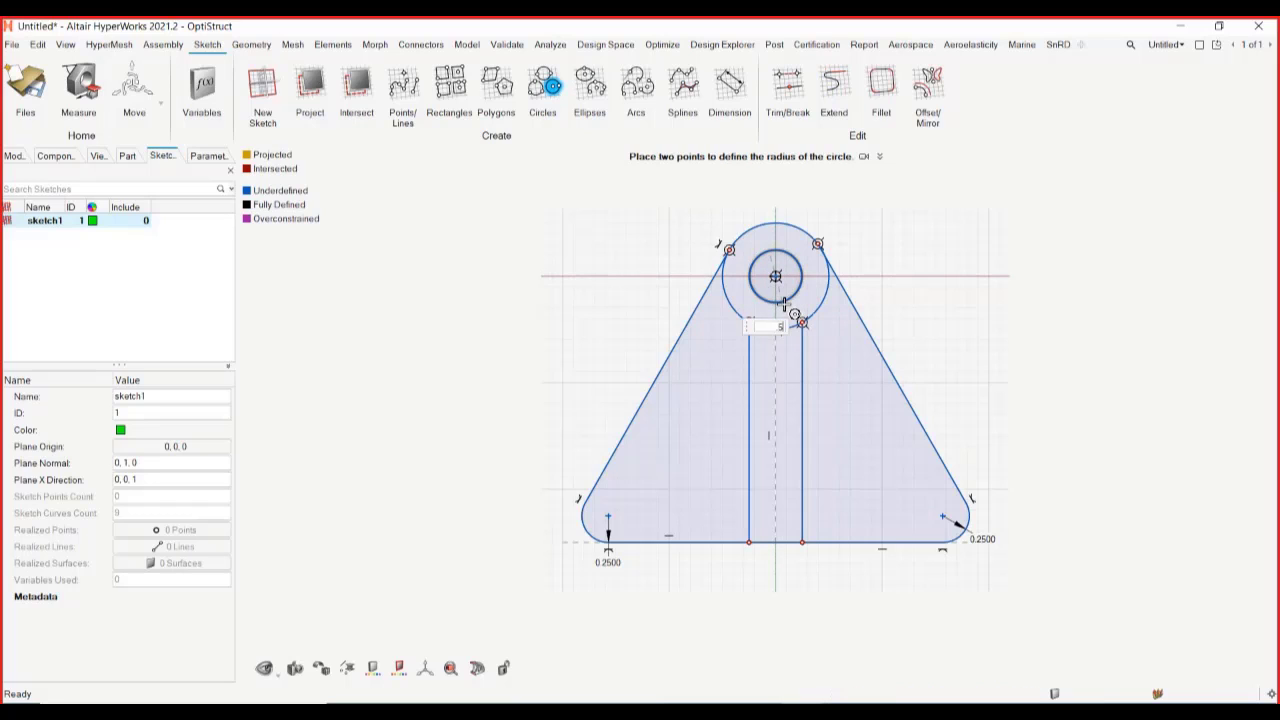
key(Return)
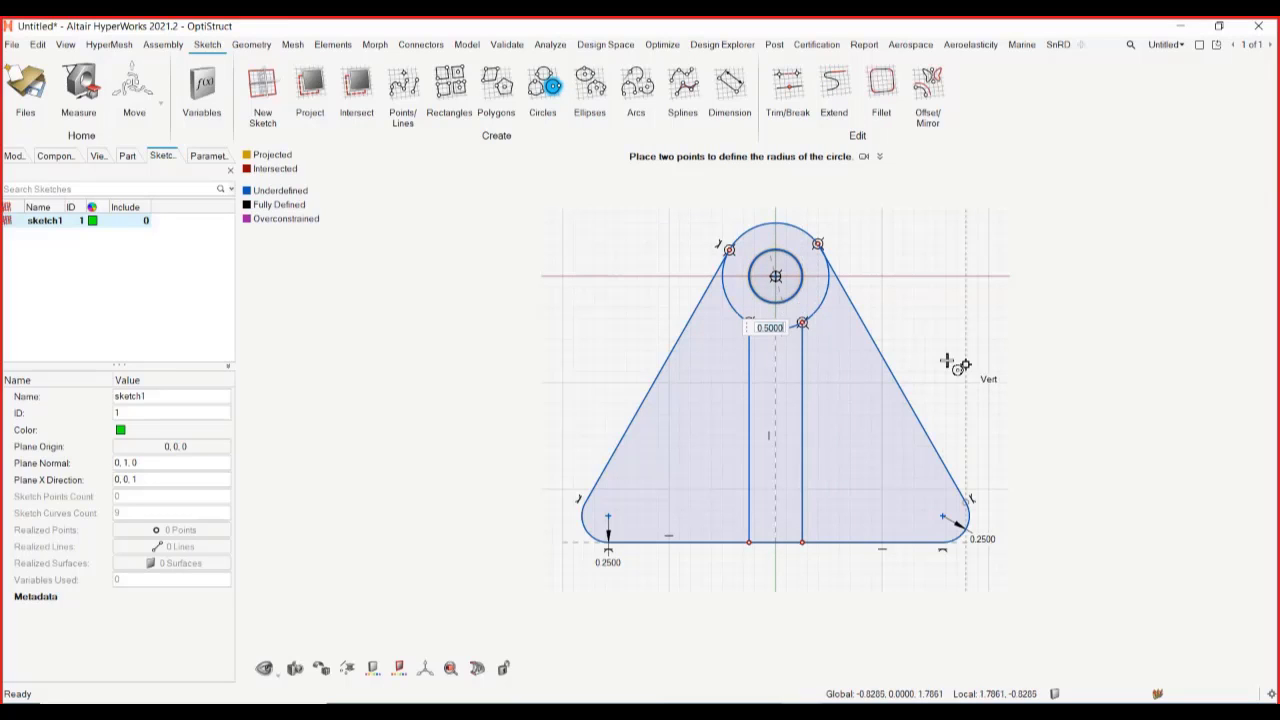
key(Escape)
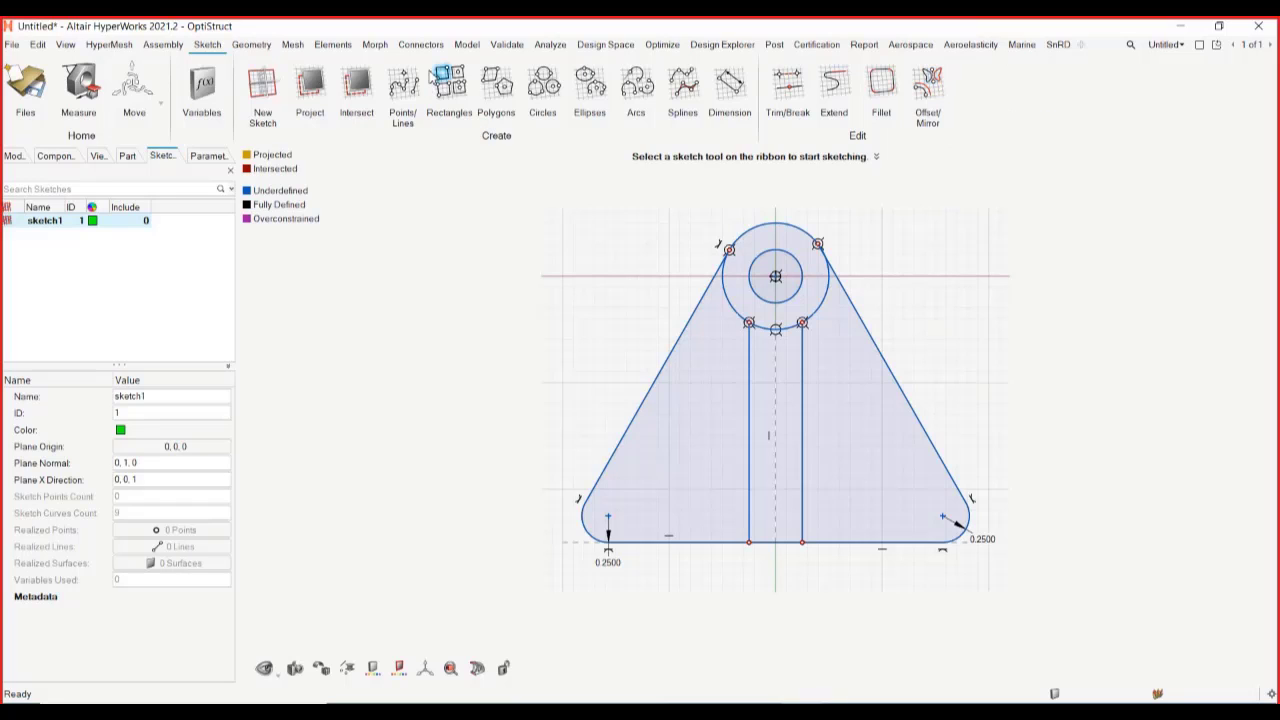
Step: Draw a small square rectangle in the bracket's lower-left area
click(444, 80)
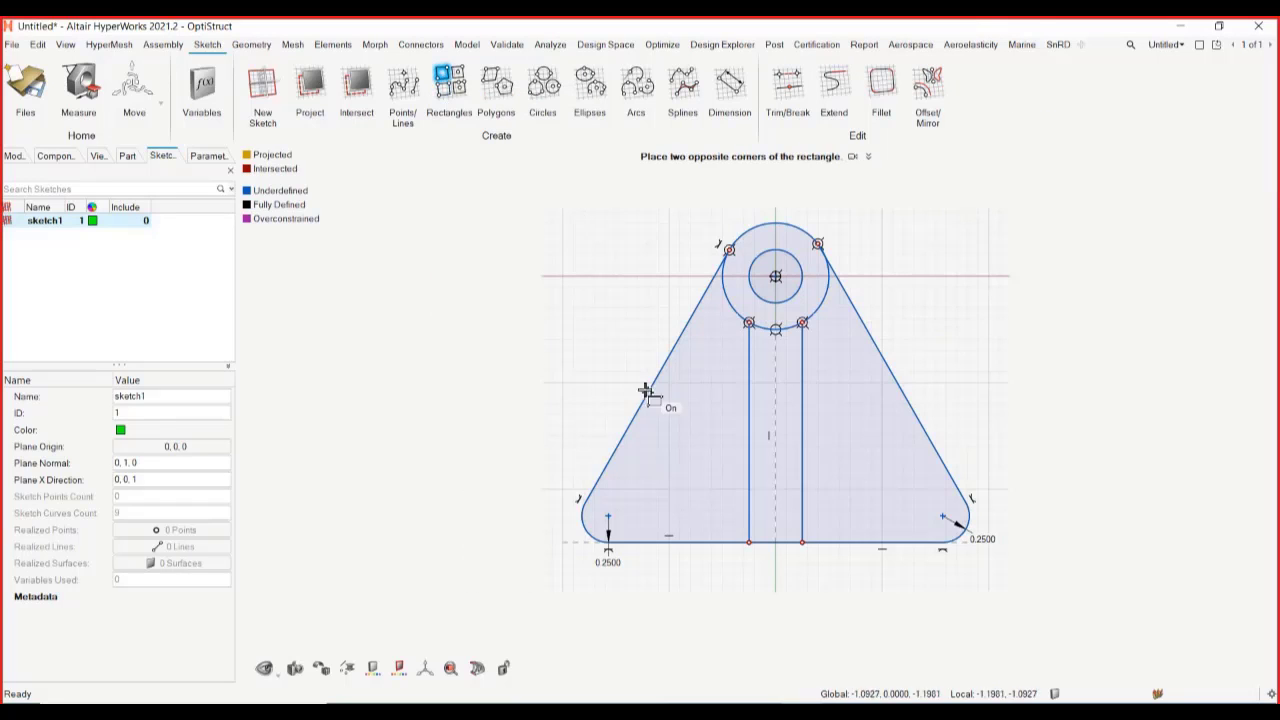
click(658, 446)
click(702, 489)
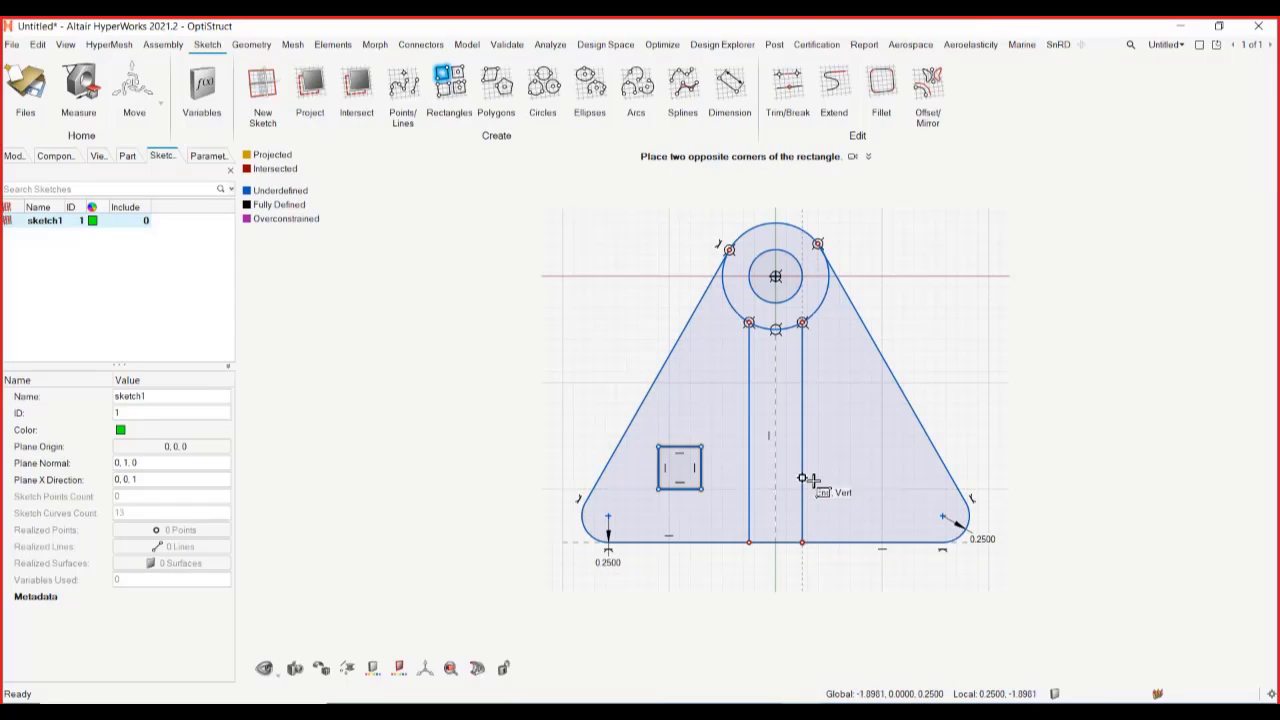
click(930, 78)
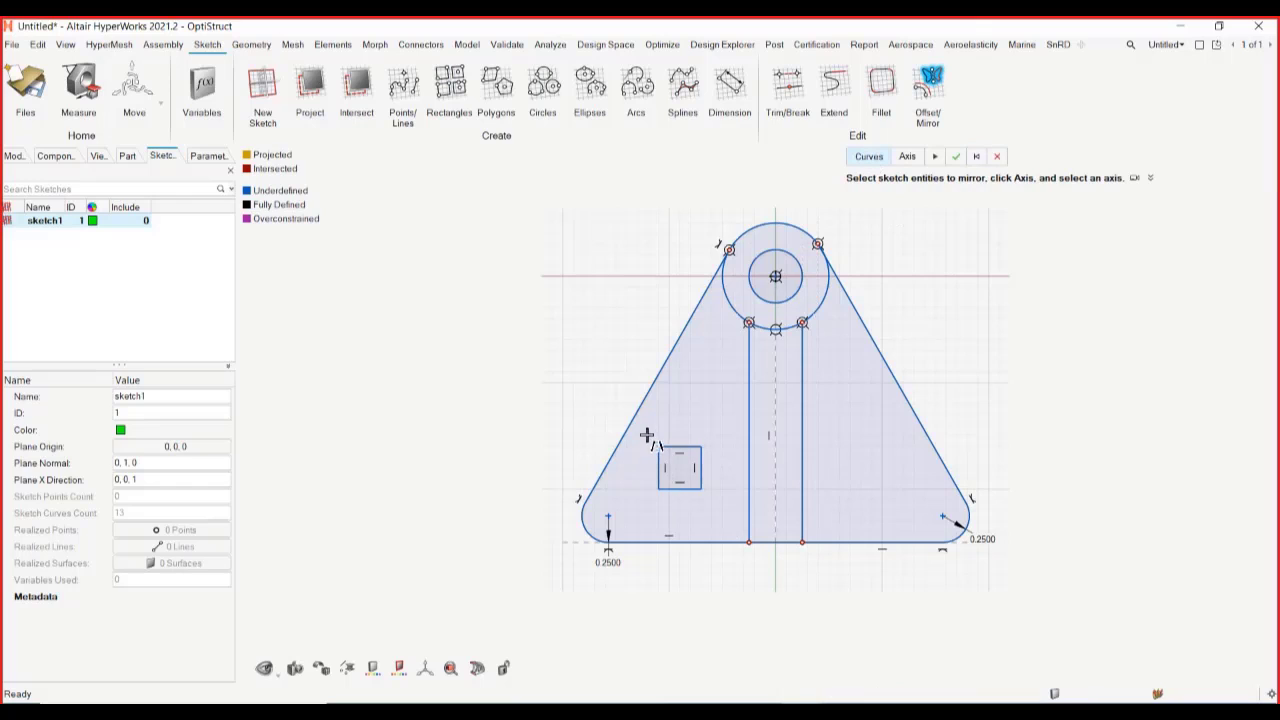
Step: Mirror the lower-left square about the vertical centre line onto the right side
drag(645, 433, 716, 508)
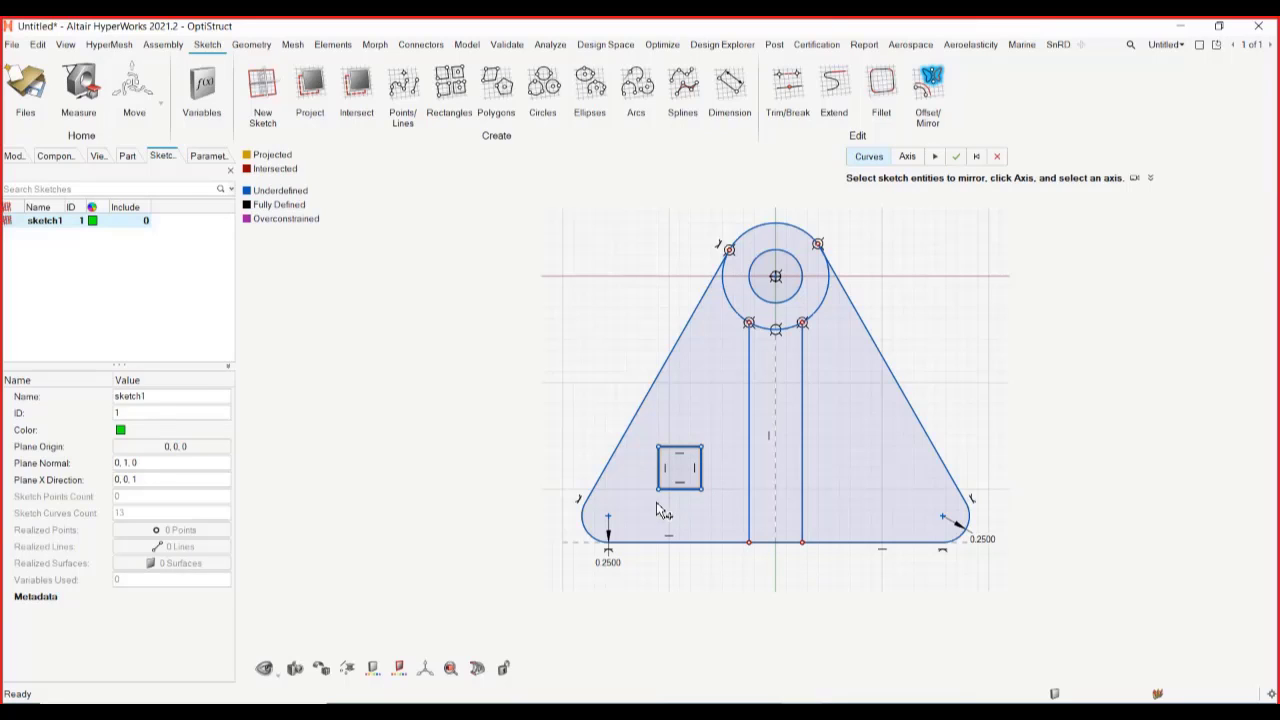
click(907, 157)
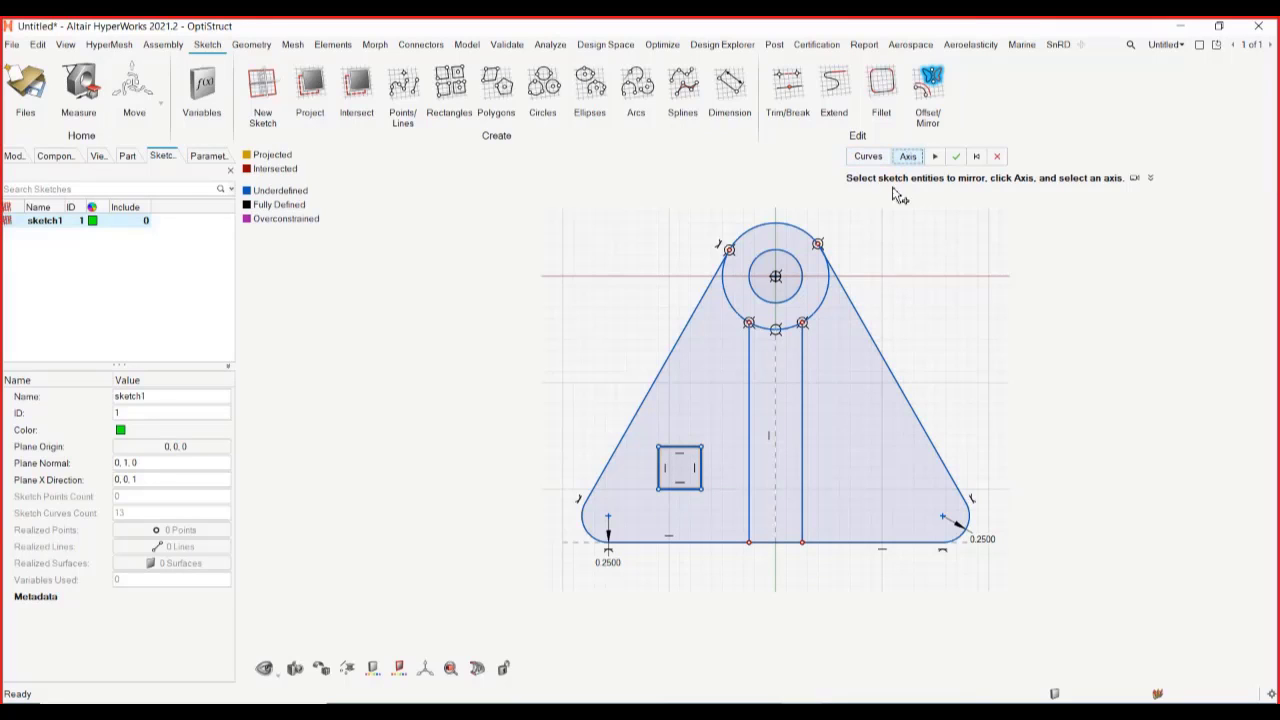
click(774, 437)
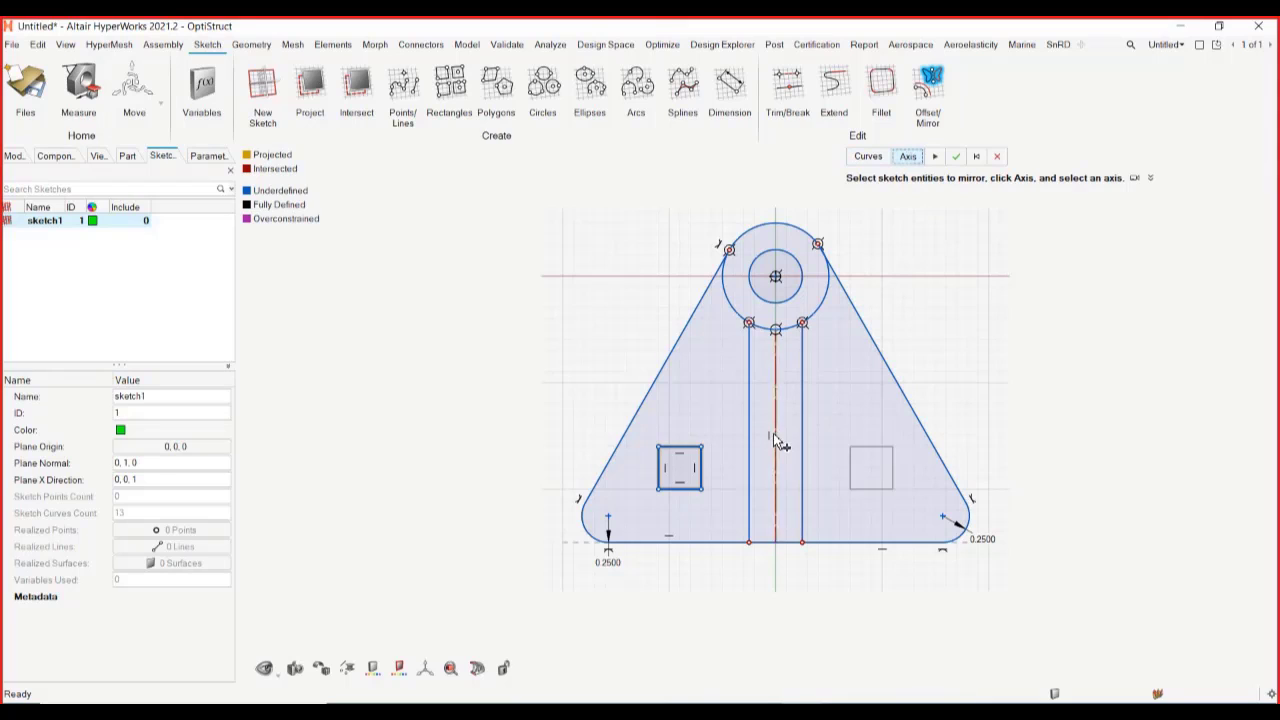
click(935, 157)
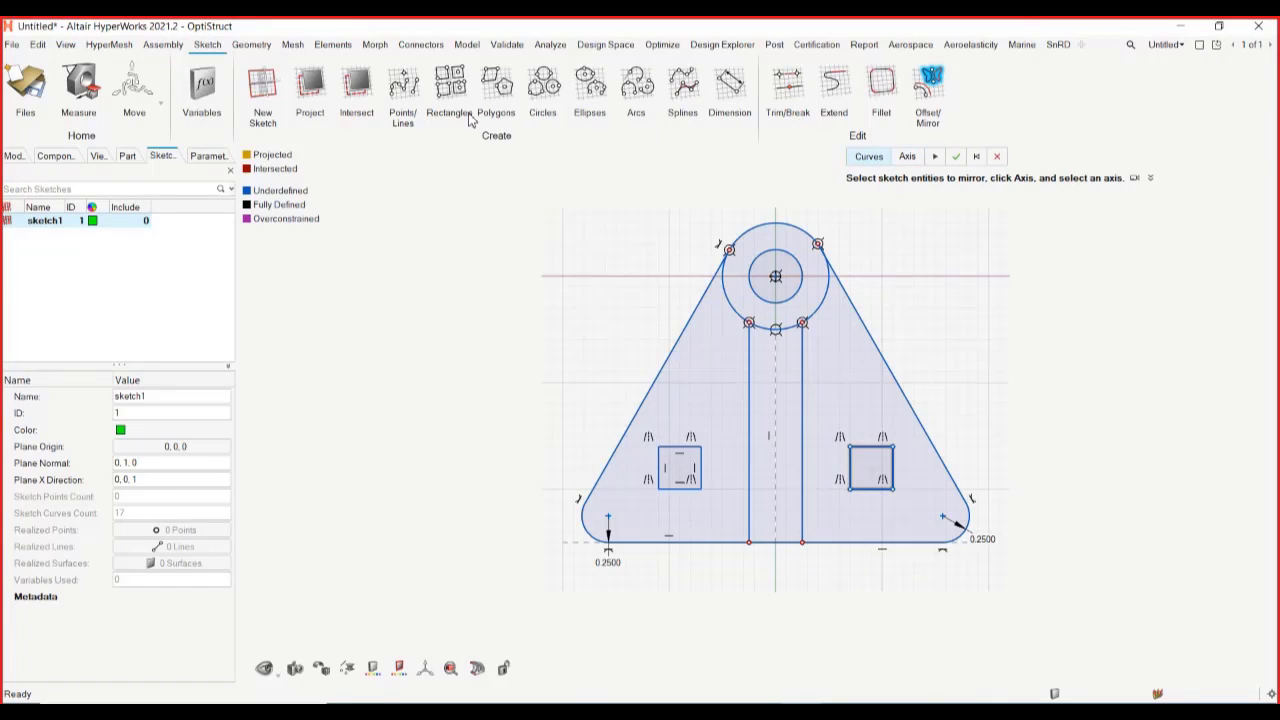
Step: Widen the left square cutout, and its mirrored twin with it, by dragging its edge
key(Escape)
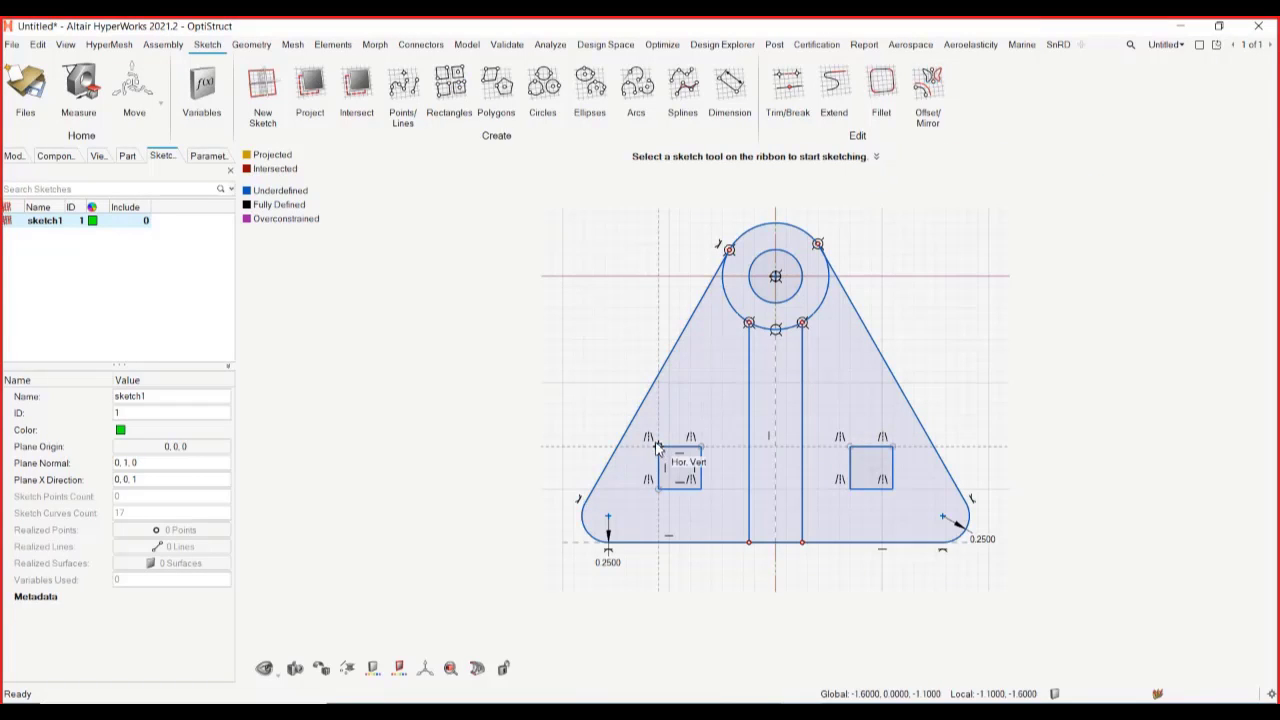
mouse_move(655, 447)
mouse_down()
mouse_move(645, 450)
mouse_move(666, 452)
mouse_up()
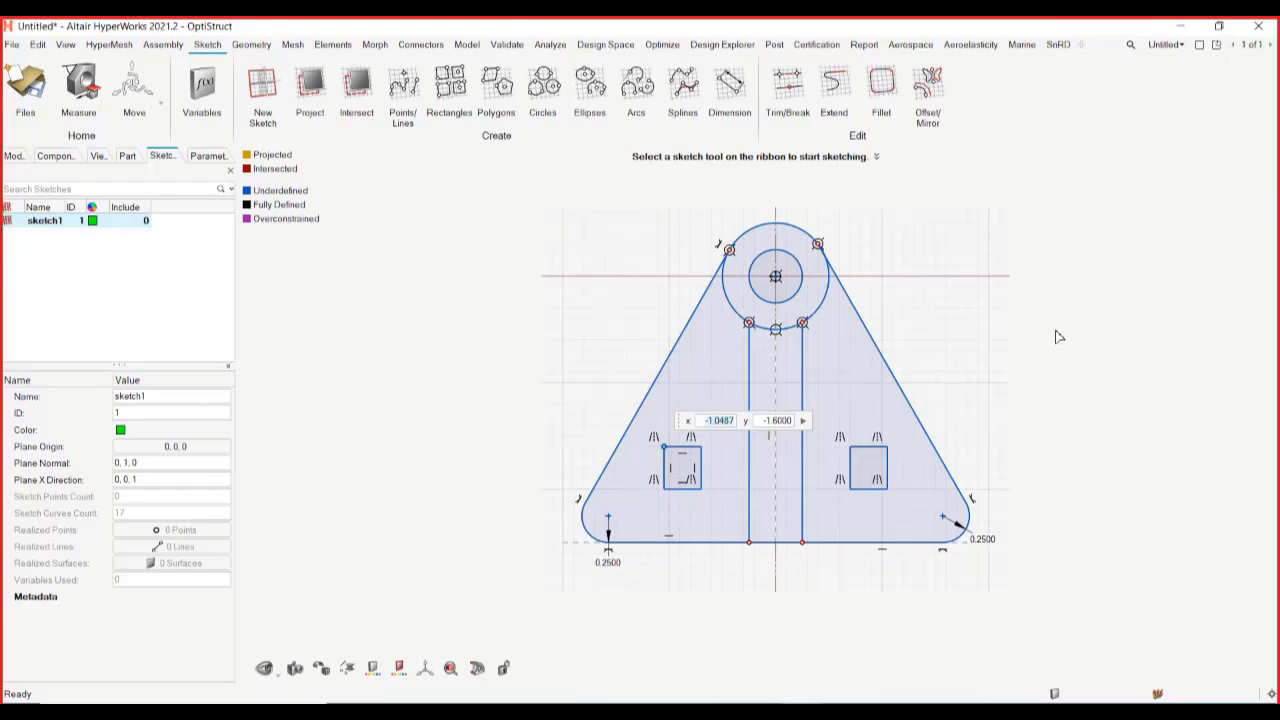
click(1022, 369)
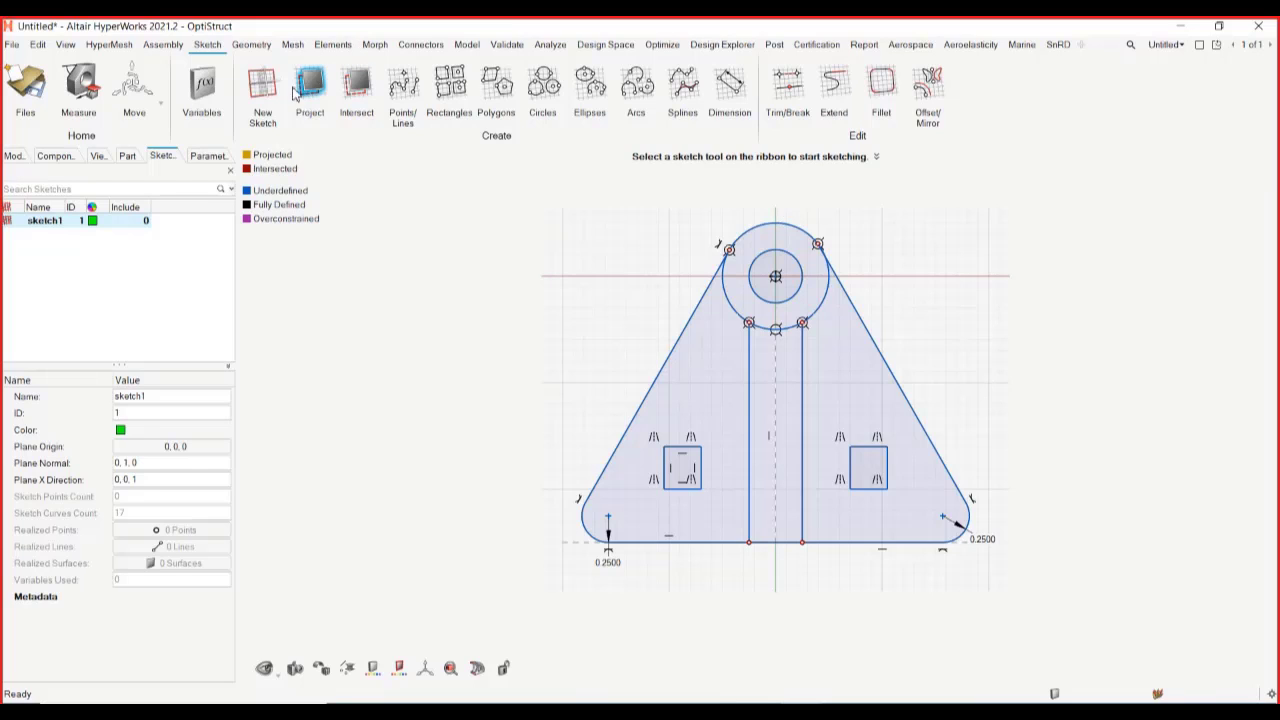
Step: Exit sketch1 so it realizes as 8 surfaces, then orbit the shaded bracket upright
click(252, 45)
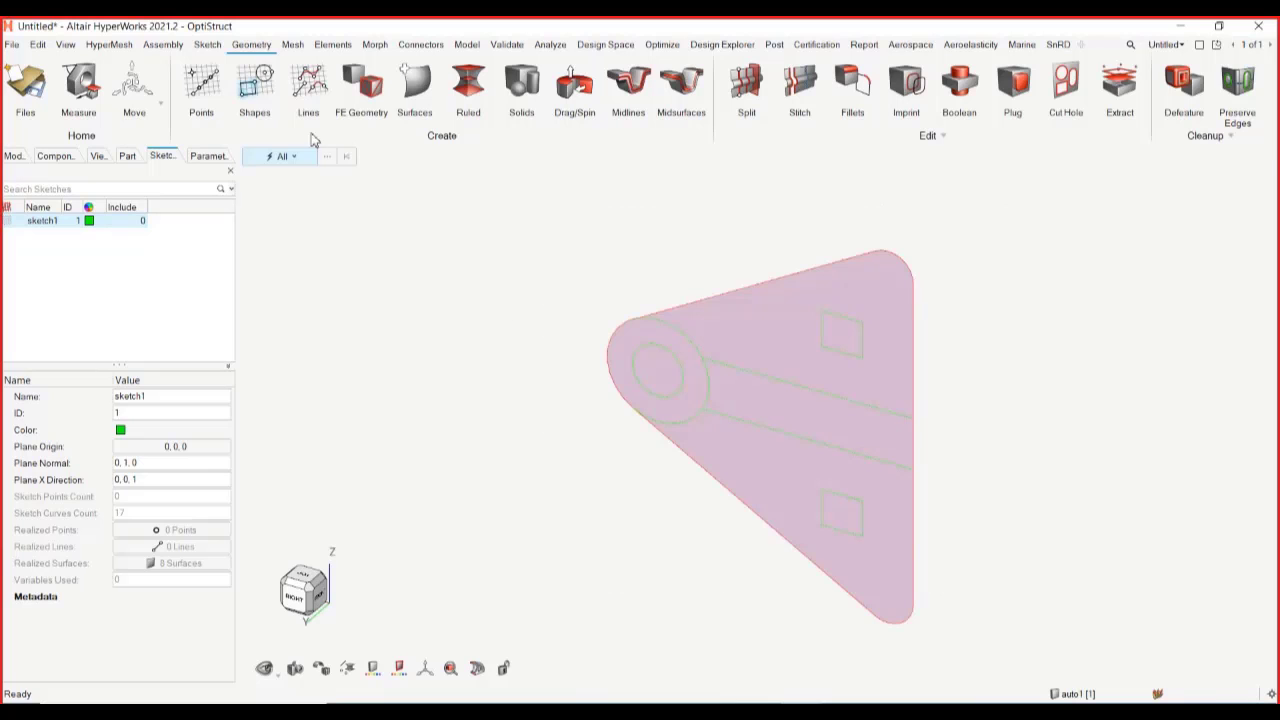
right_drag(923, 363, 872, 368)
mouse_move(566, 306)
right_down()
mouse_move(580, 266)
mouse_move(569, 256)
right_up()
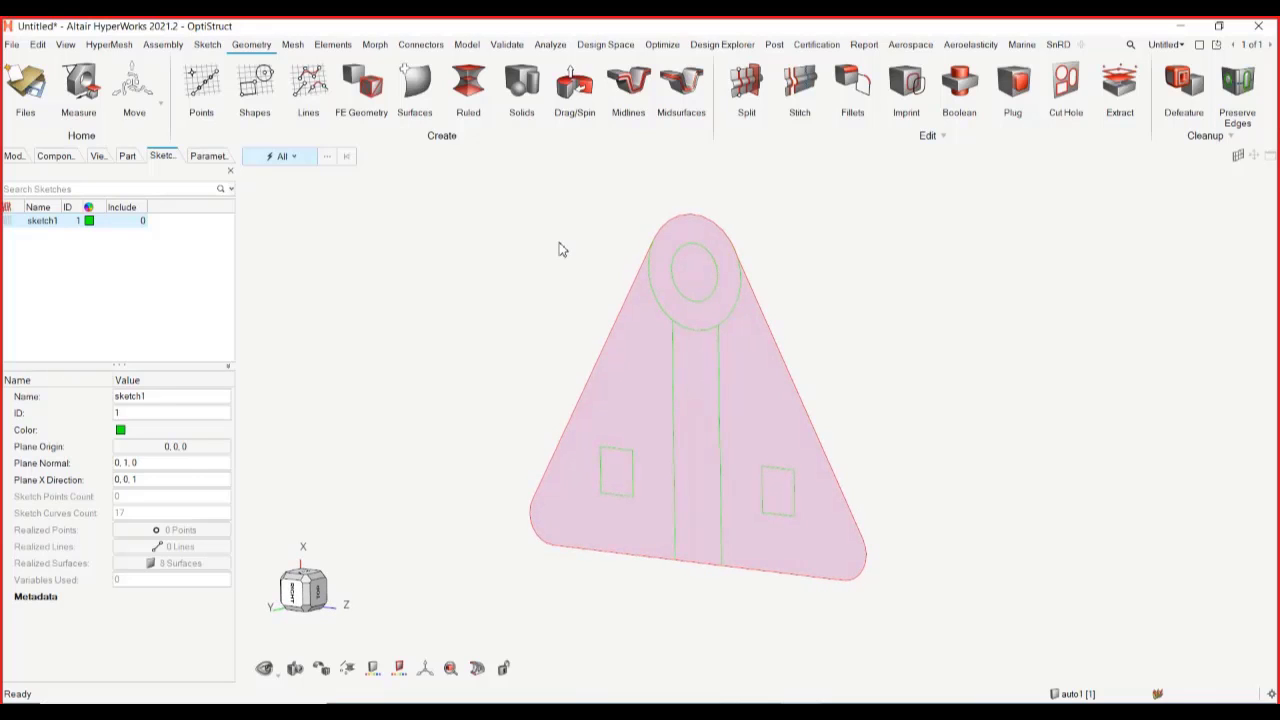
Step: Unrealize sketch1 through Extract, removing its surfaces, and set the mode back to Realize
click(1115, 85)
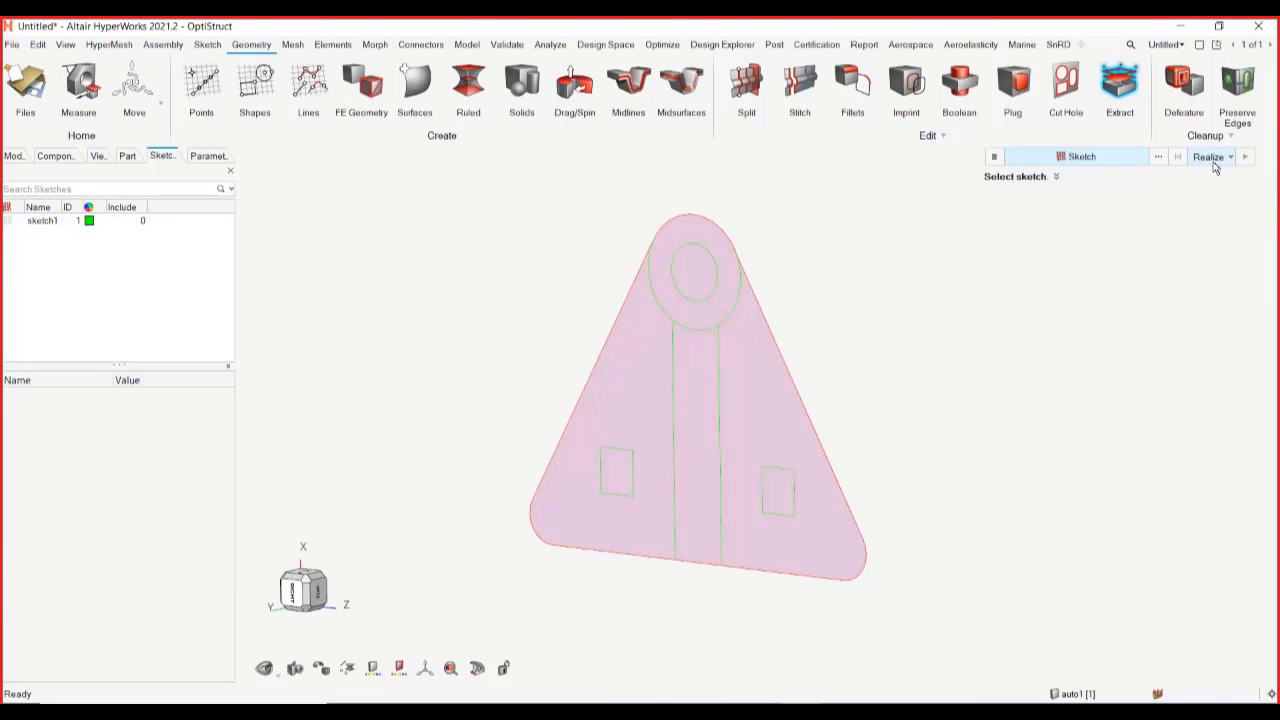
click(1228, 157)
click(1216, 195)
click(1158, 157)
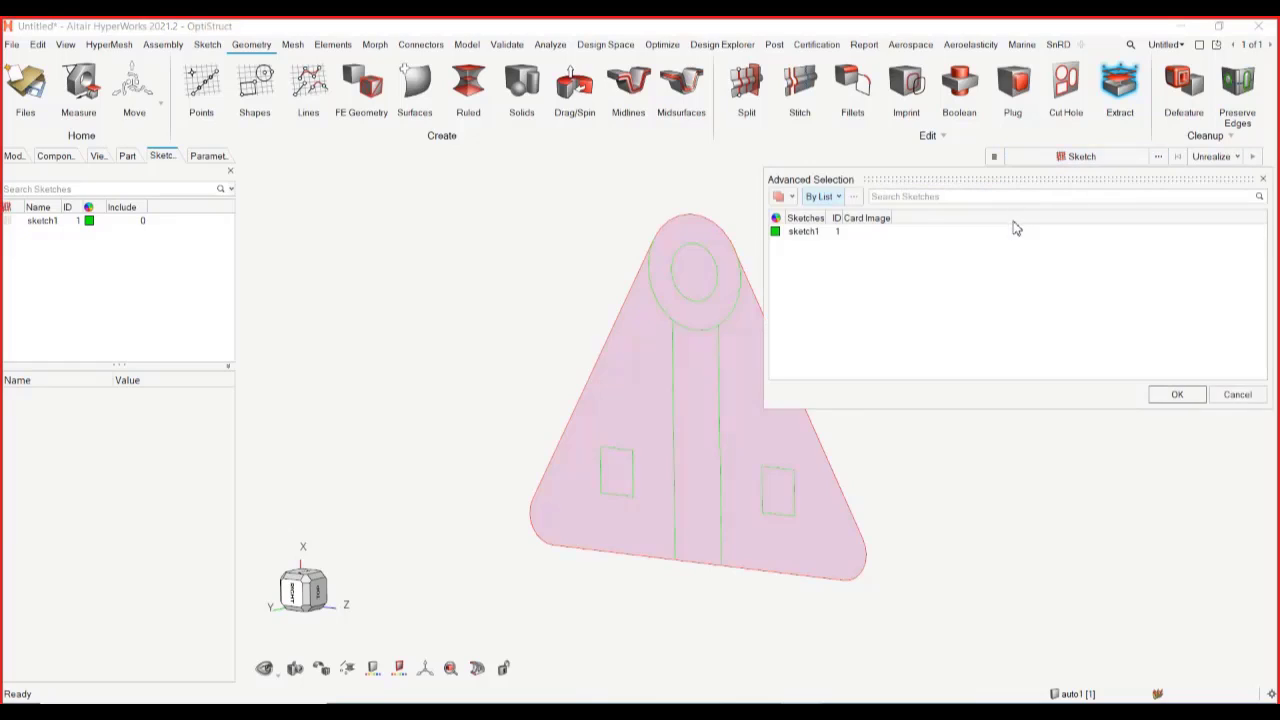
click(806, 232)
click(1172, 396)
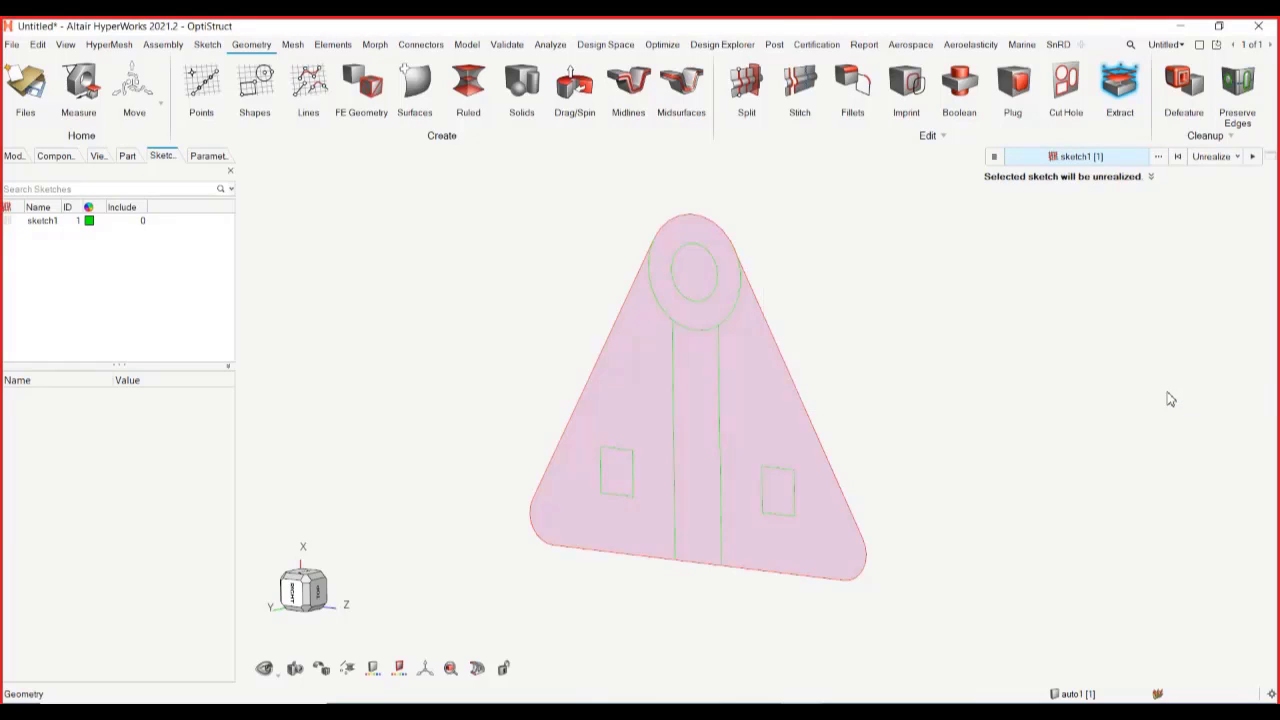
click(1251, 157)
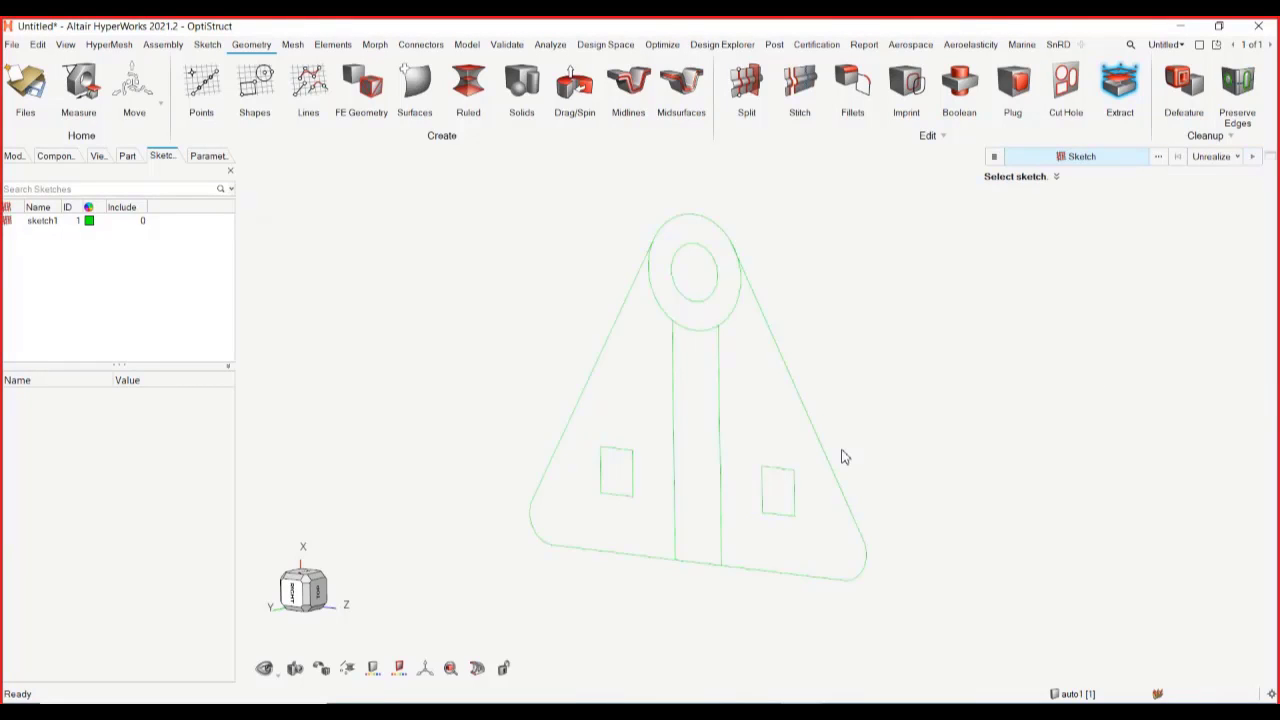
click(1230, 158)
click(1224, 174)
Step: Realize sketch1's left, right, hole-ring and centre-strip regions as surfaces, then open realize options
click(672, 424)
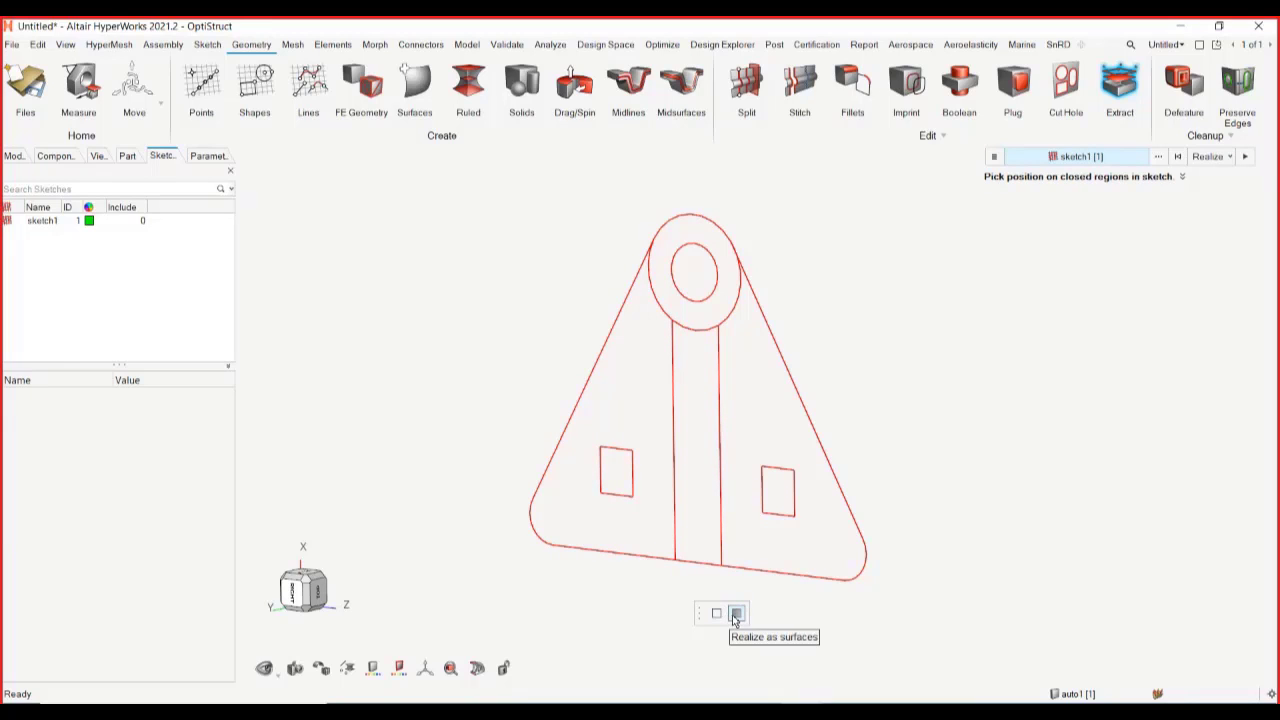
click(736, 617)
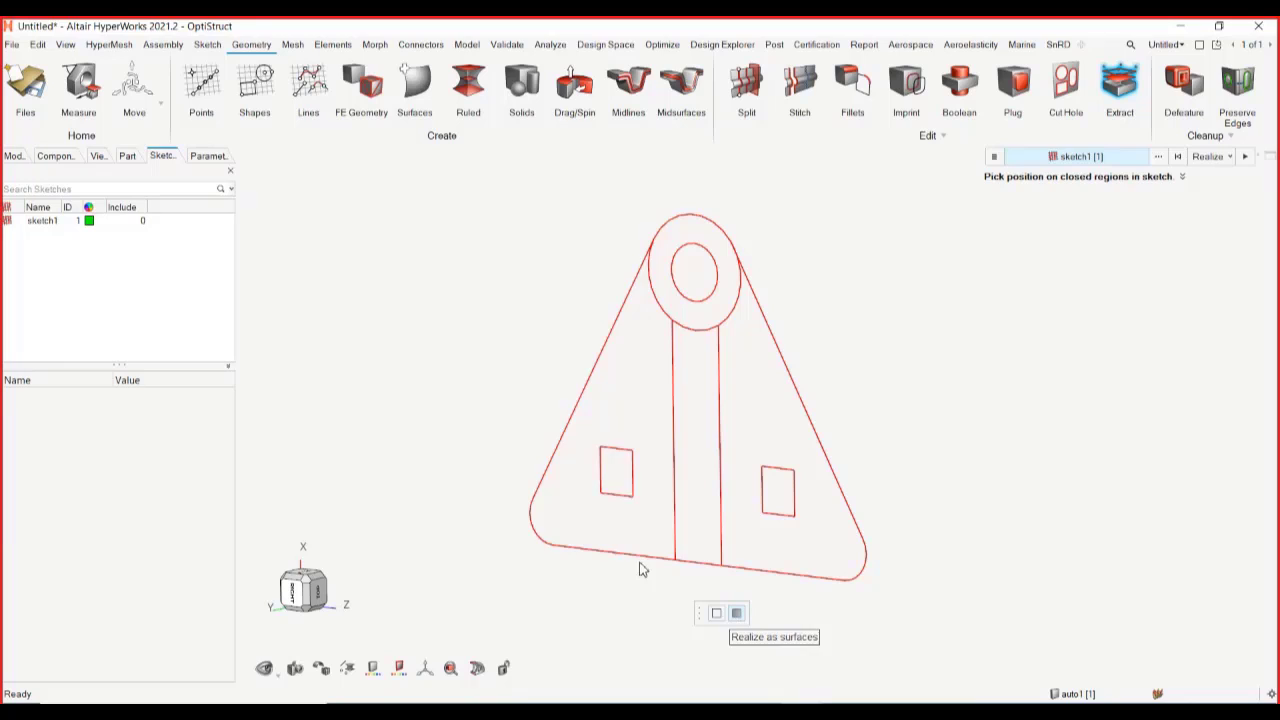
click(631, 427)
click(766, 425)
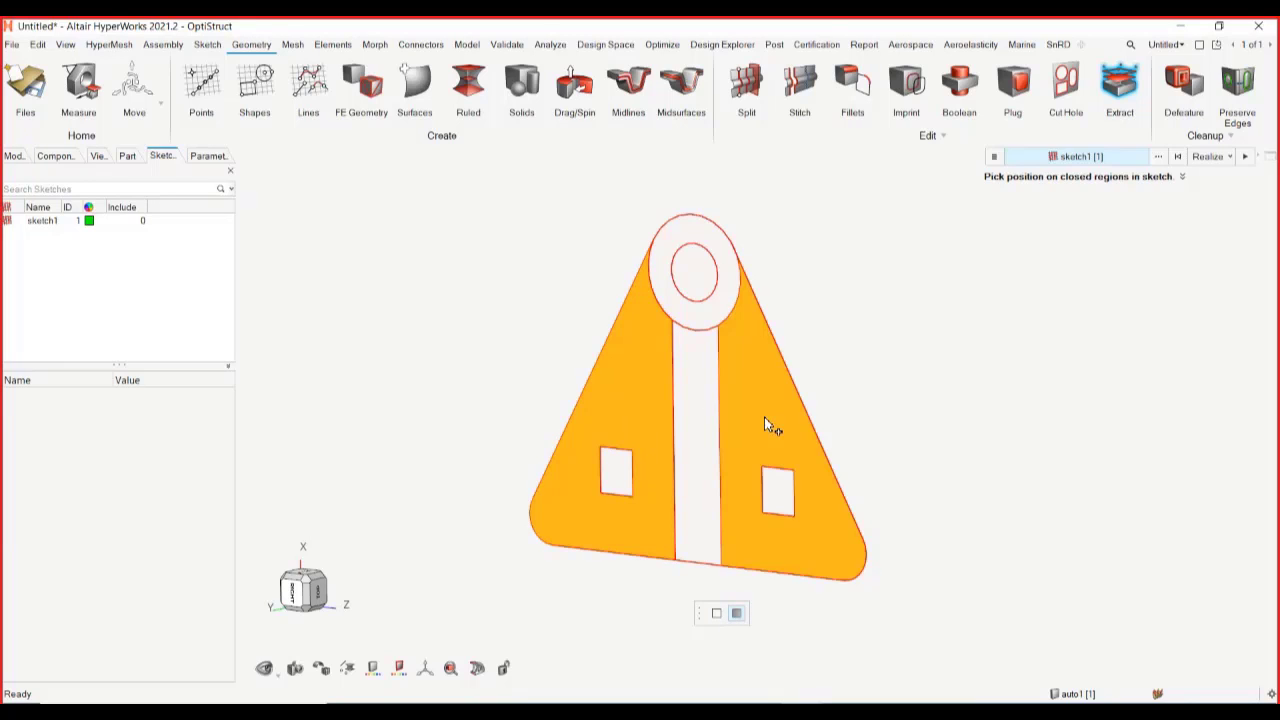
click(731, 309)
click(705, 390)
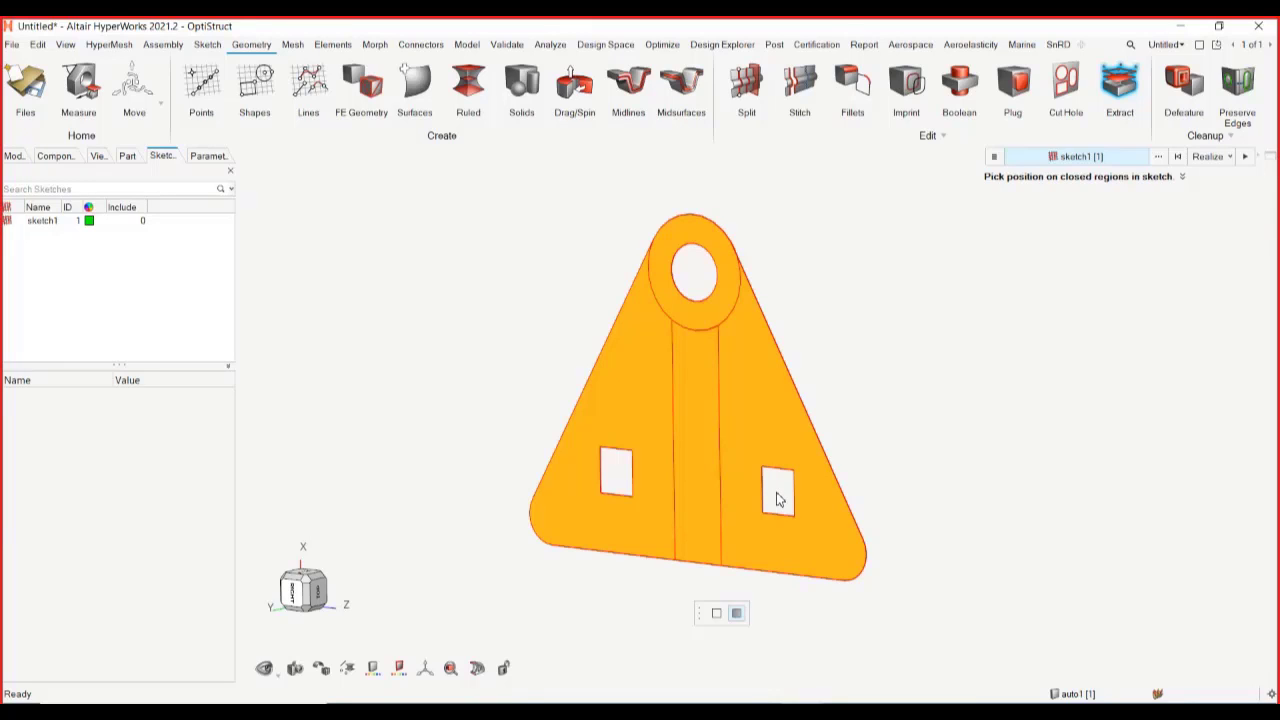
click(1247, 157)
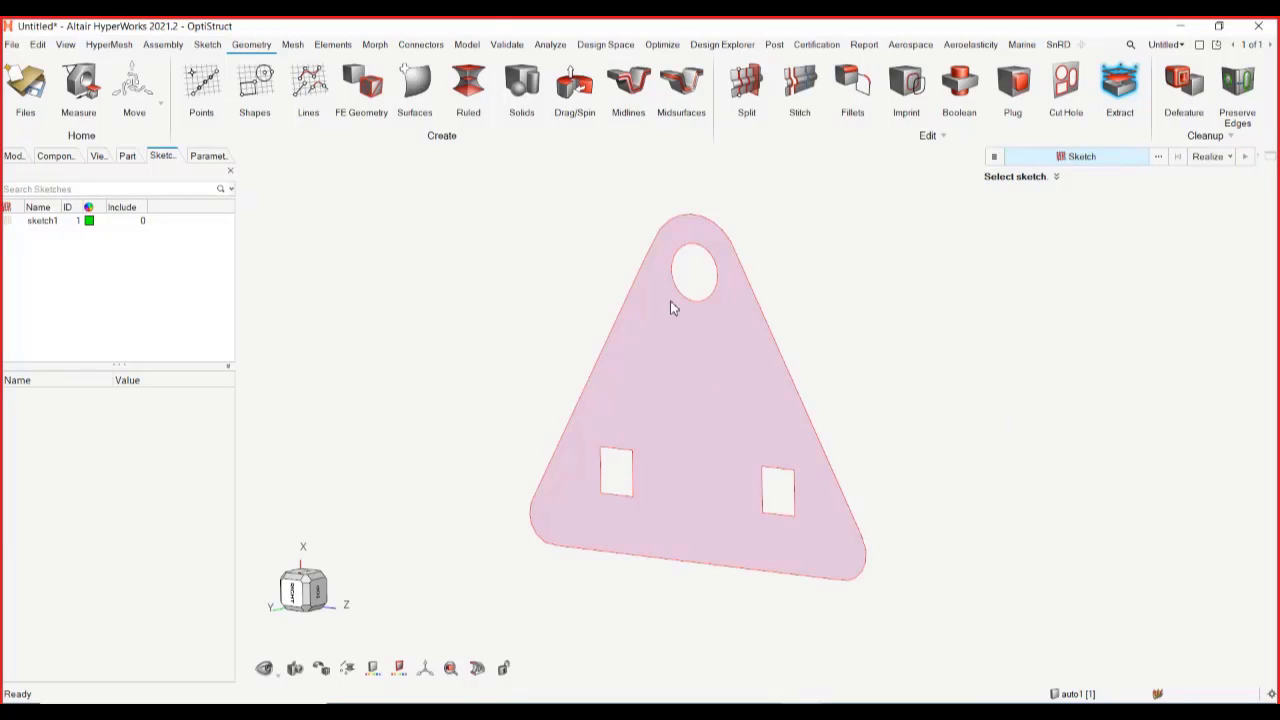
click(997, 158)
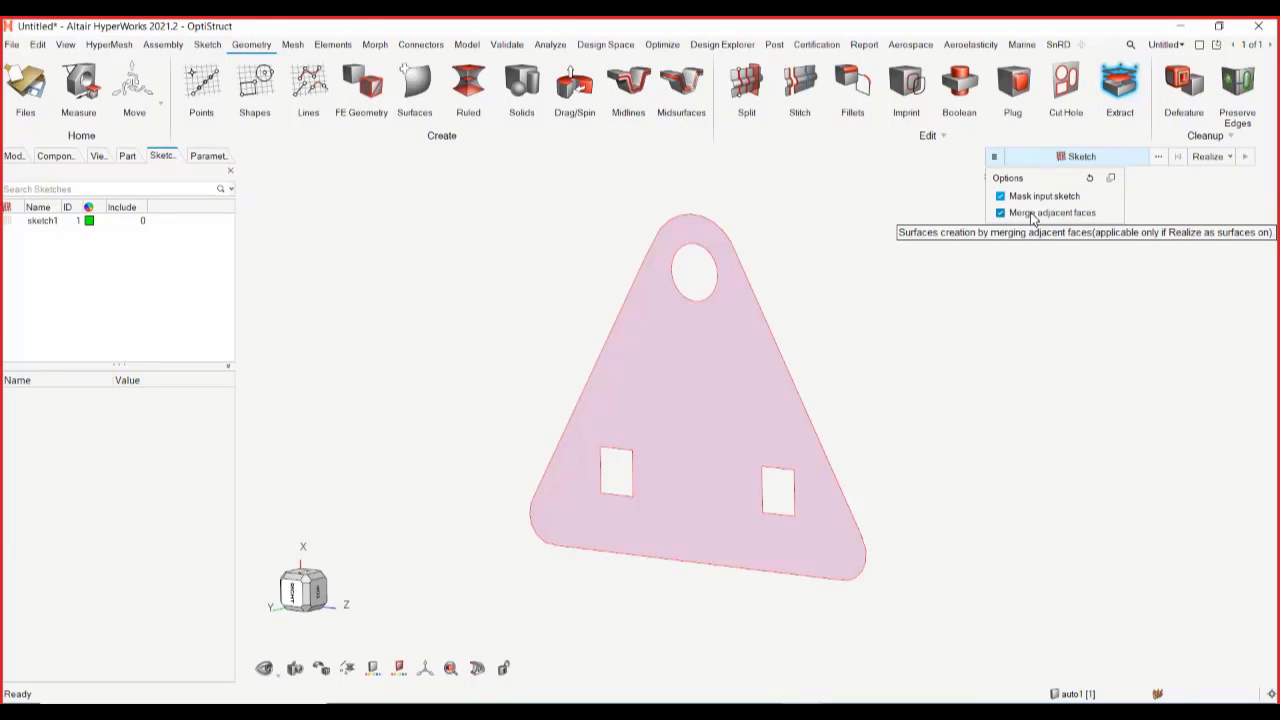
Step: Re-realize sketch1's left, ring, right and centre regions as unmerged surfaces and exit Extract
click(1027, 305)
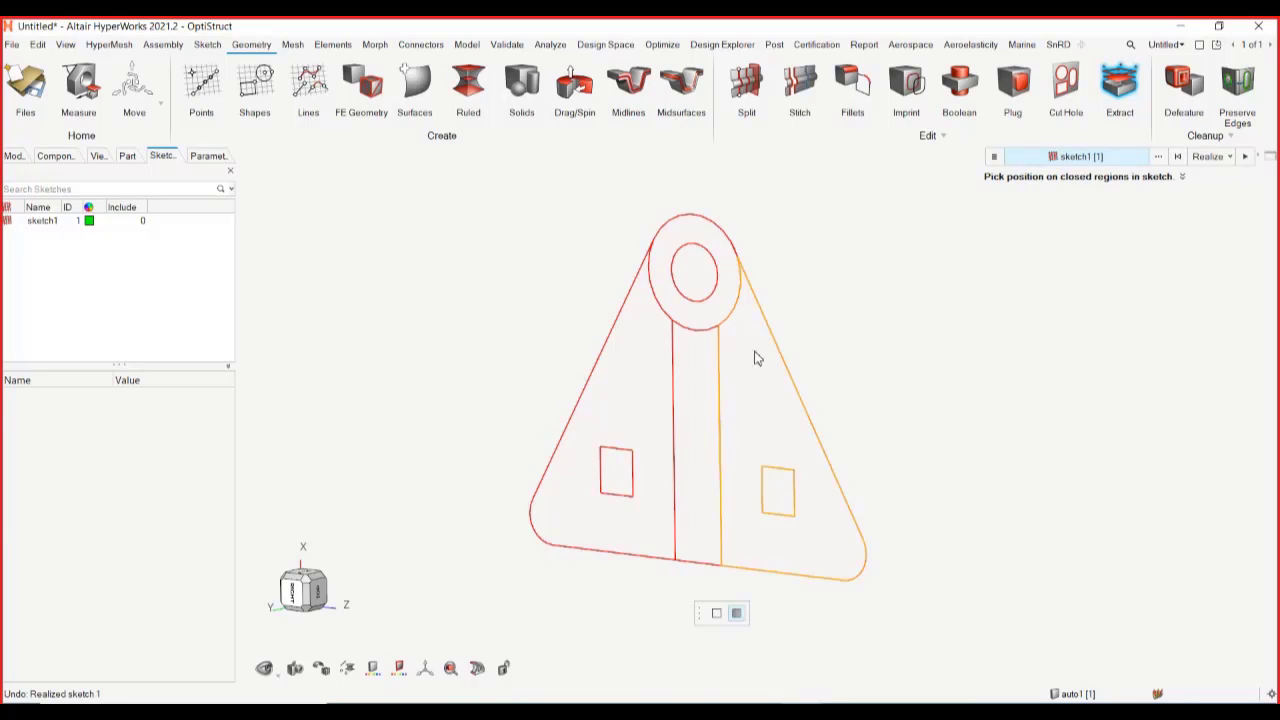
click(660, 374)
click(696, 328)
click(749, 371)
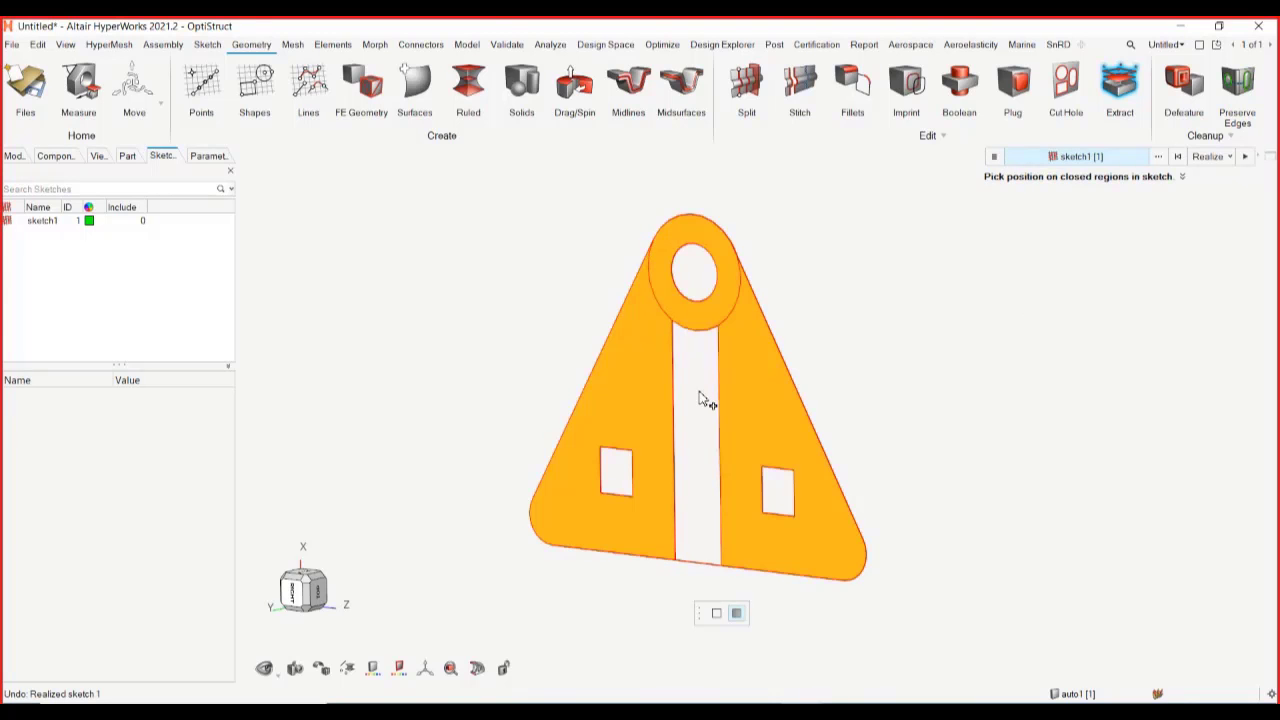
click(703, 400)
click(1245, 157)
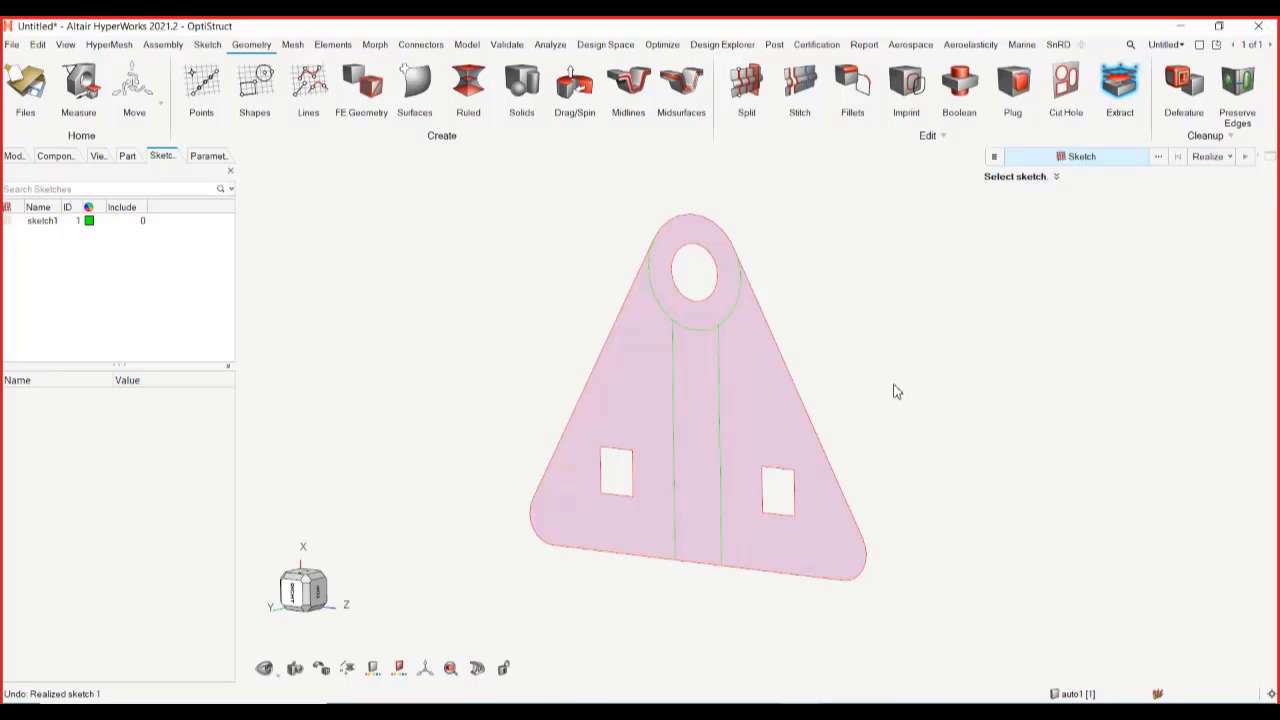
key(Escape)
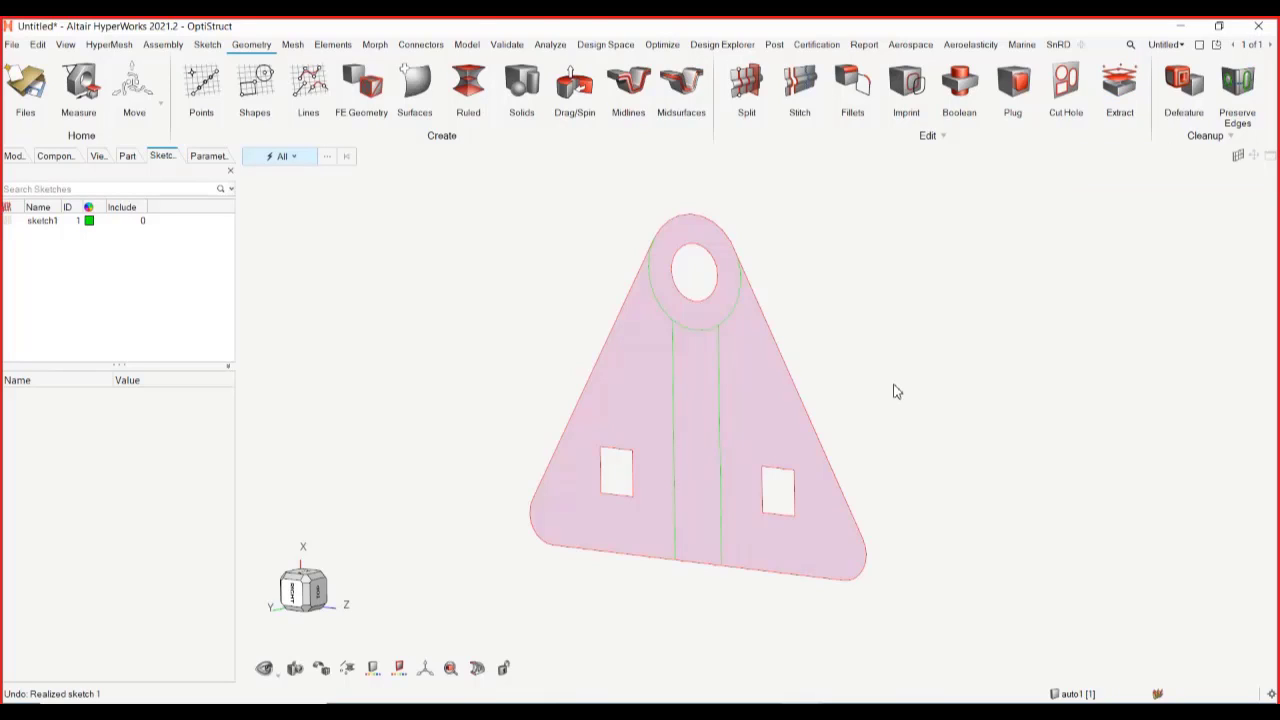
Step: With Drag/Spin, box-select the four bracket surfaces and extrude them about 1.02
click(575, 85)
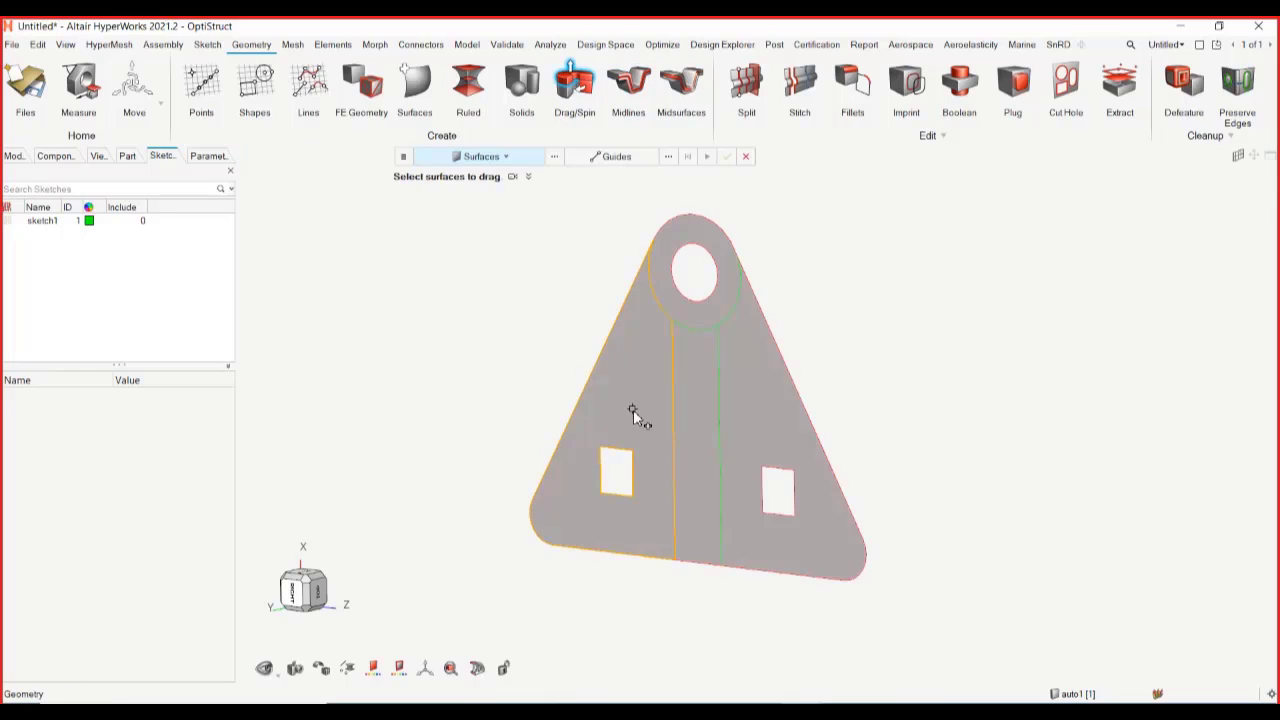
drag(494, 242, 932, 600)
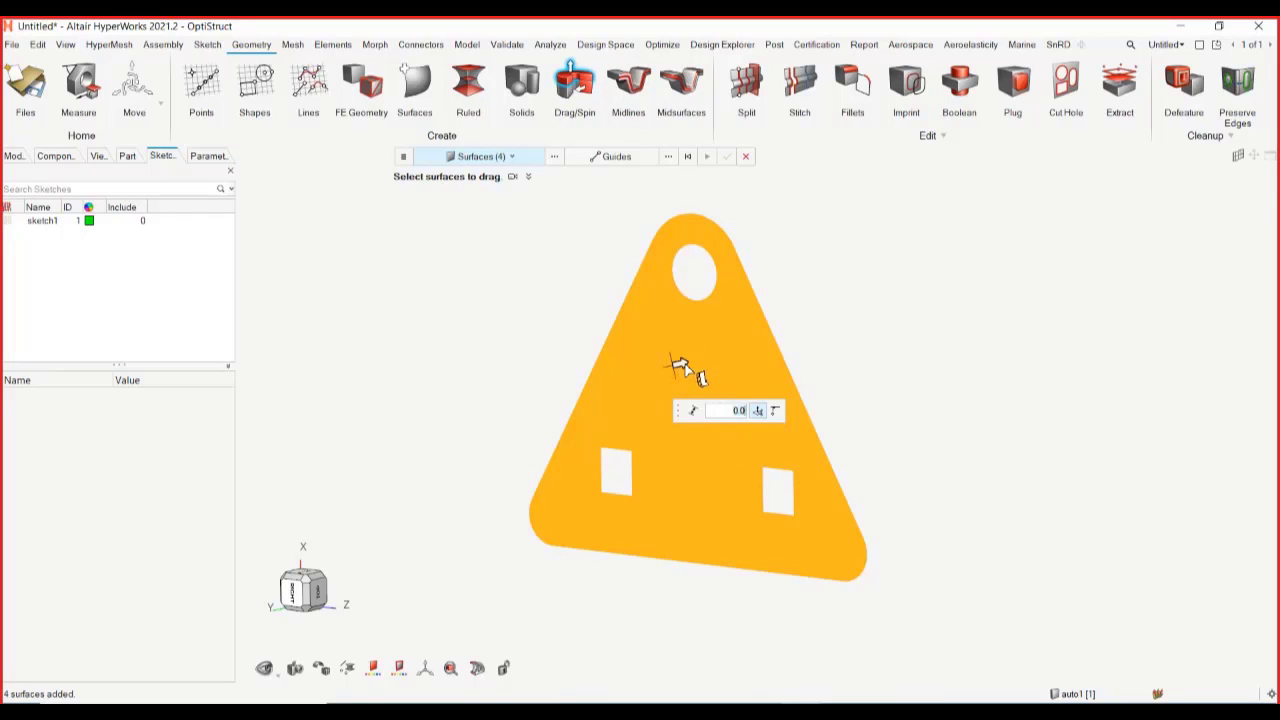
drag(718, 353, 757, 344)
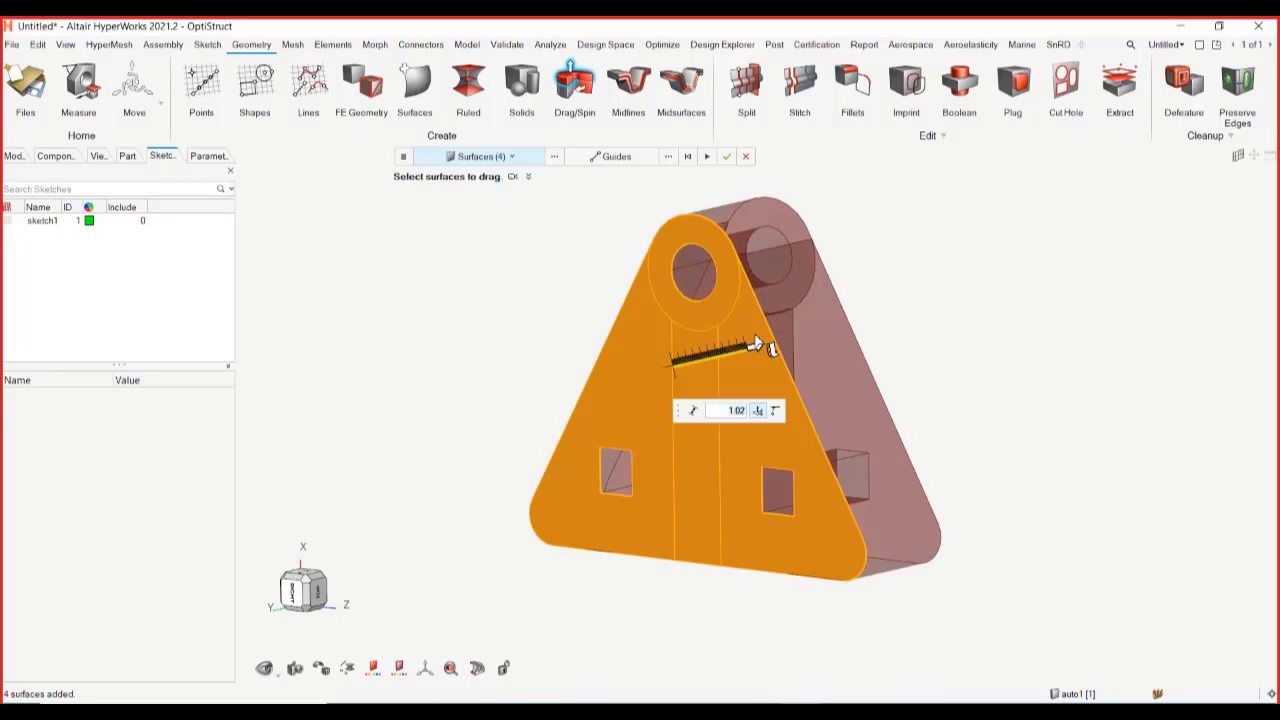